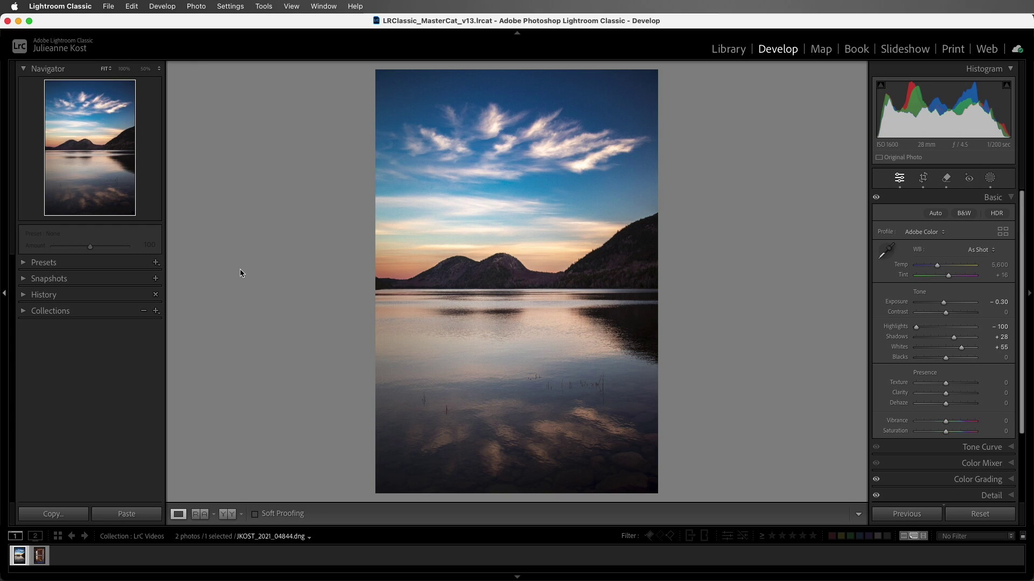
Save the lake photo's current colour edits as a snapshot named '01 Color'
left_click(155, 278)
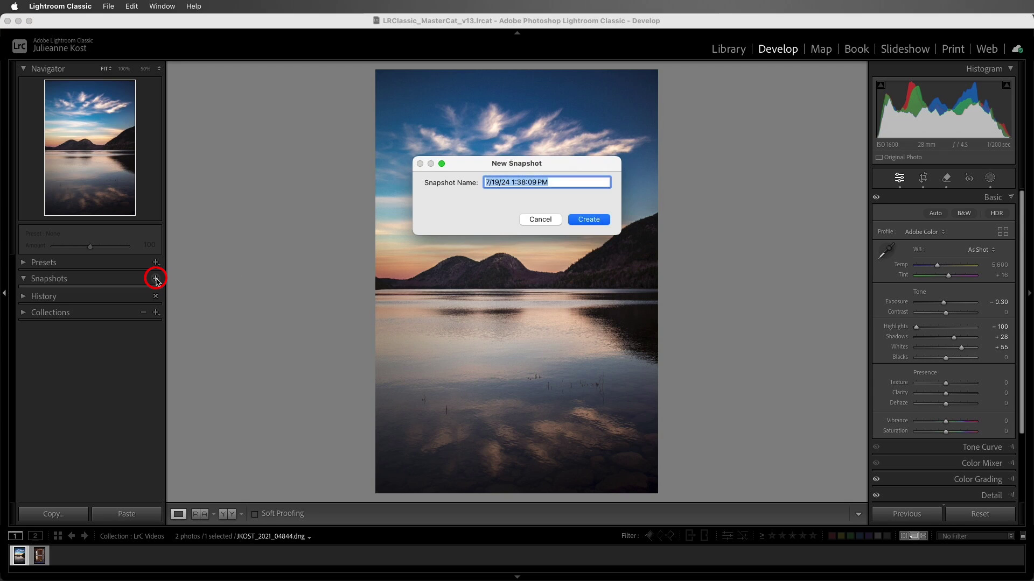
type("01 Color")
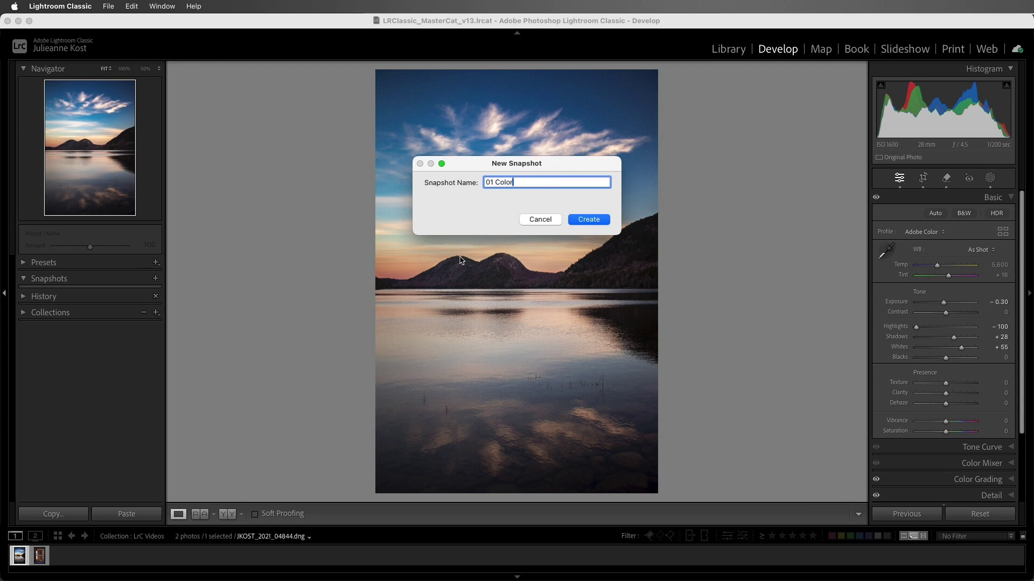
left_click(582, 221)
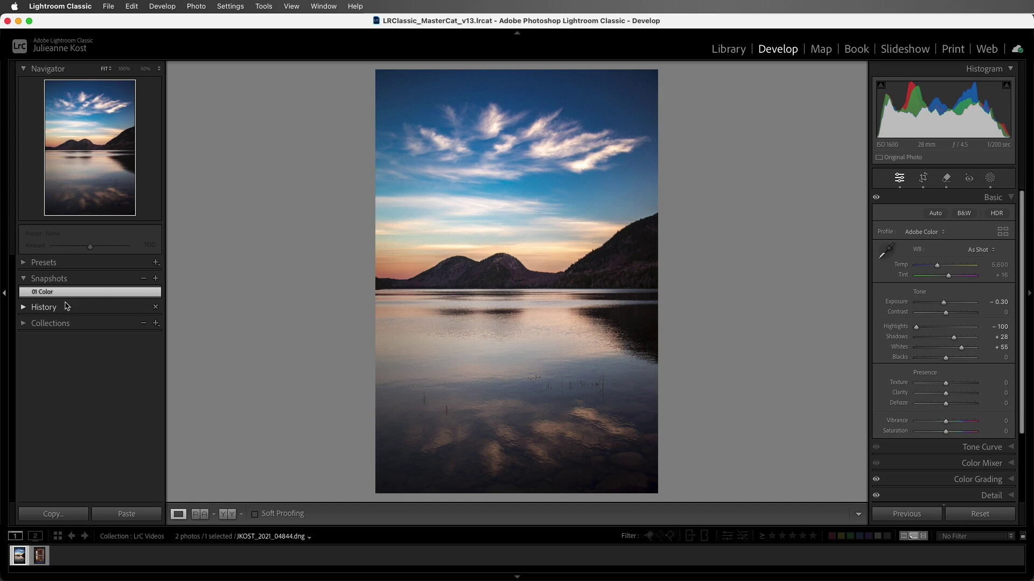
left_click(22, 308)
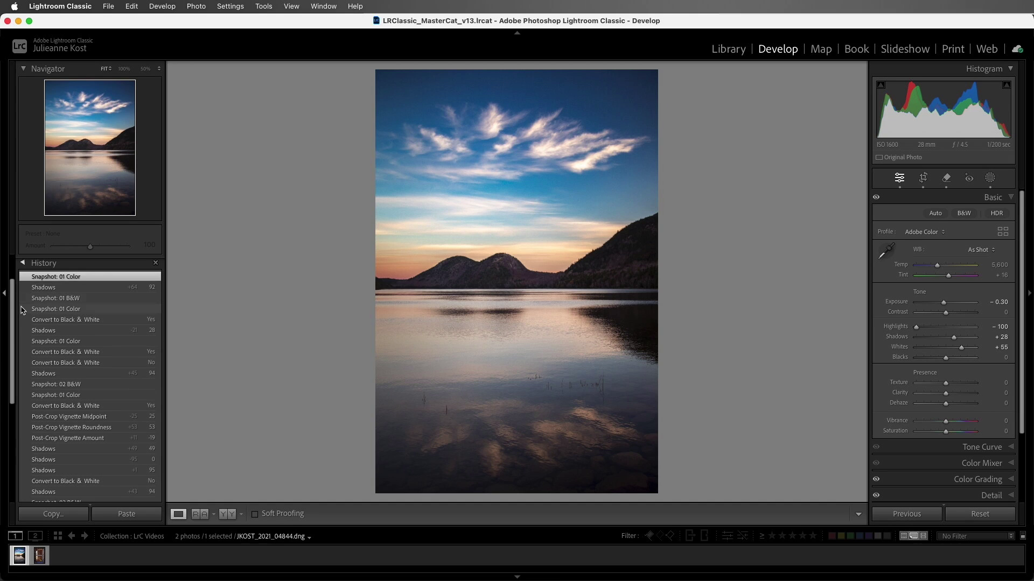
left_click(26, 264)
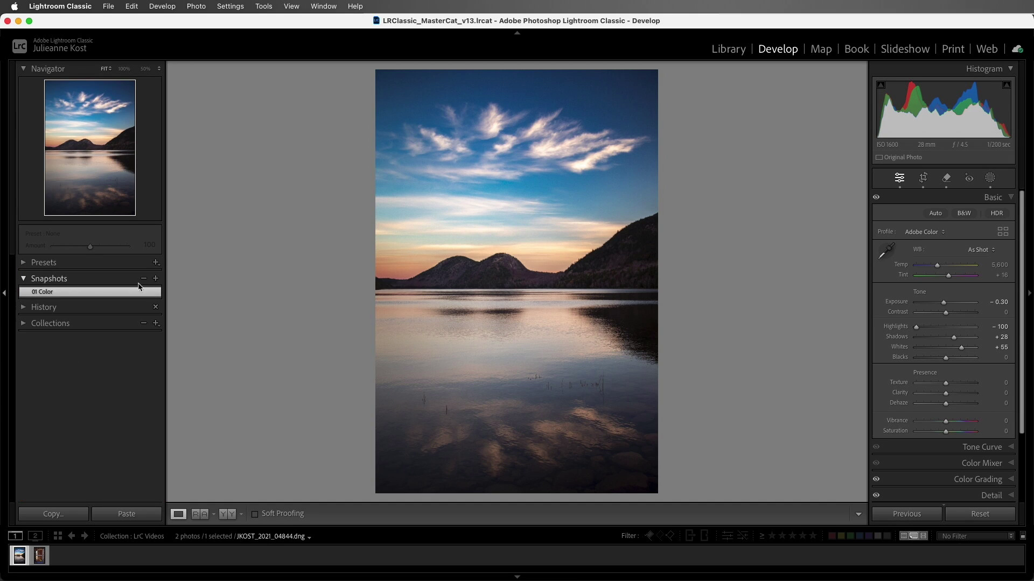
Convert the lake photo to black and white and save it as snapshot '02 B&W'
left_click(967, 214)
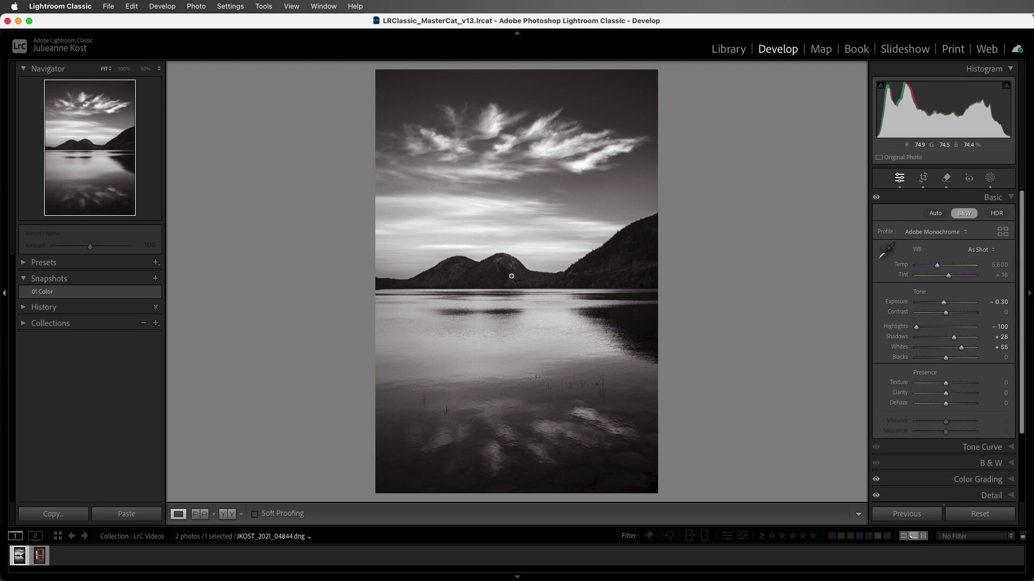
left_click(156, 279)
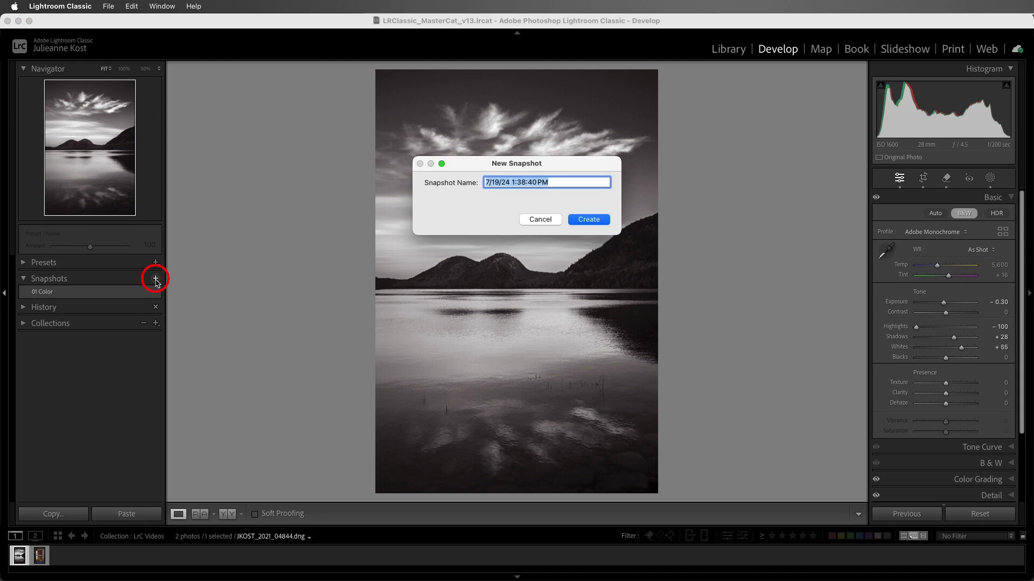
type("02 ")
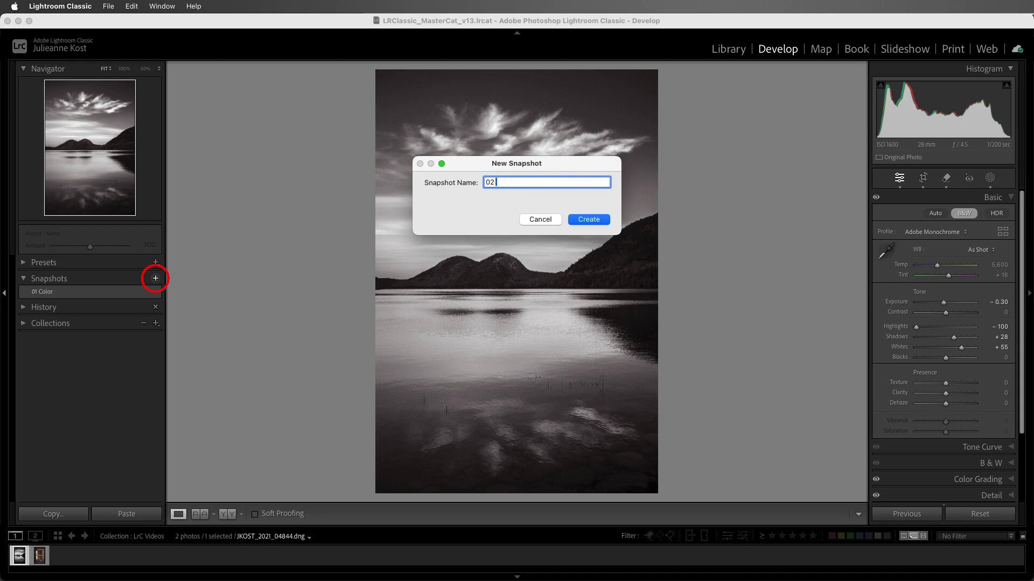
type("B&W")
left_click(578, 220)
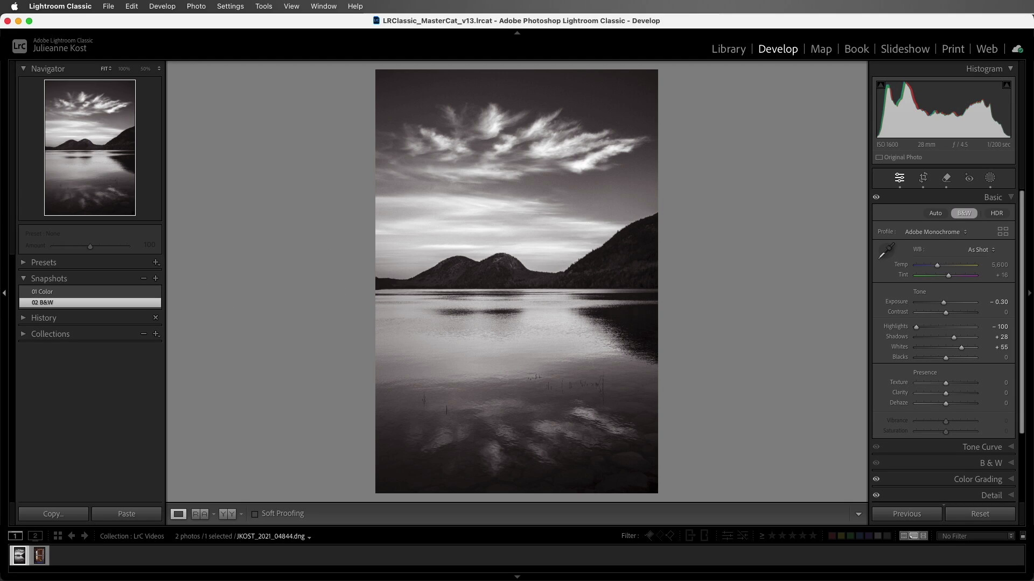
Compare the 01 Color and 02 B&W snapshots, then raise Shadows from +28 to +97
left_click(155, 294)
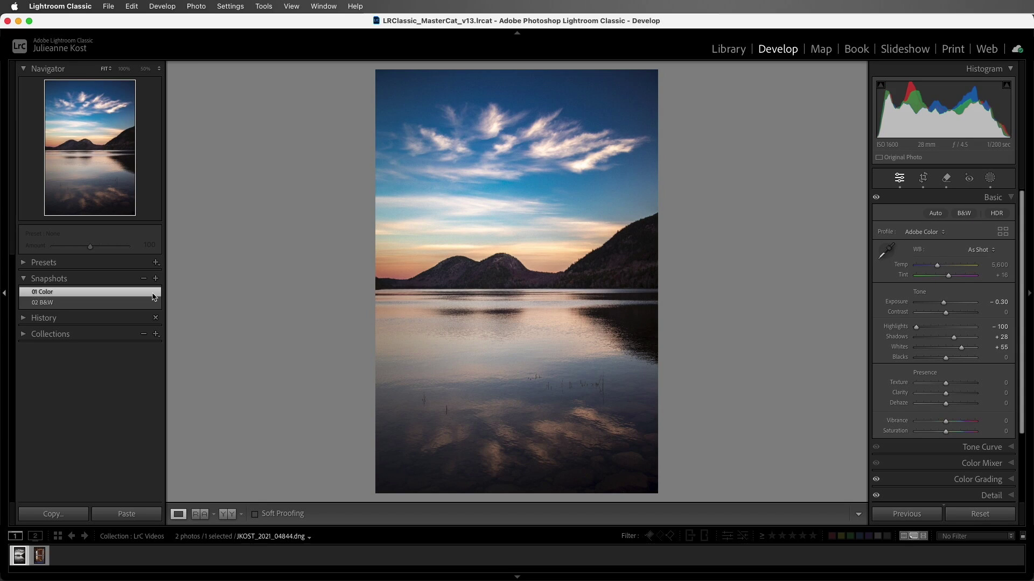
left_click(154, 303)
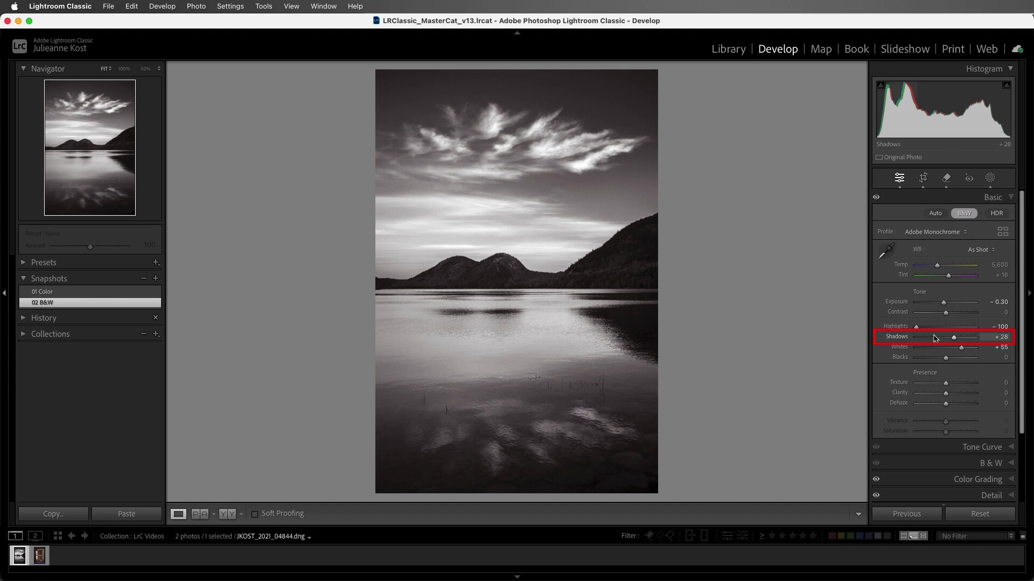
left_click_drag(953, 339, 976, 339)
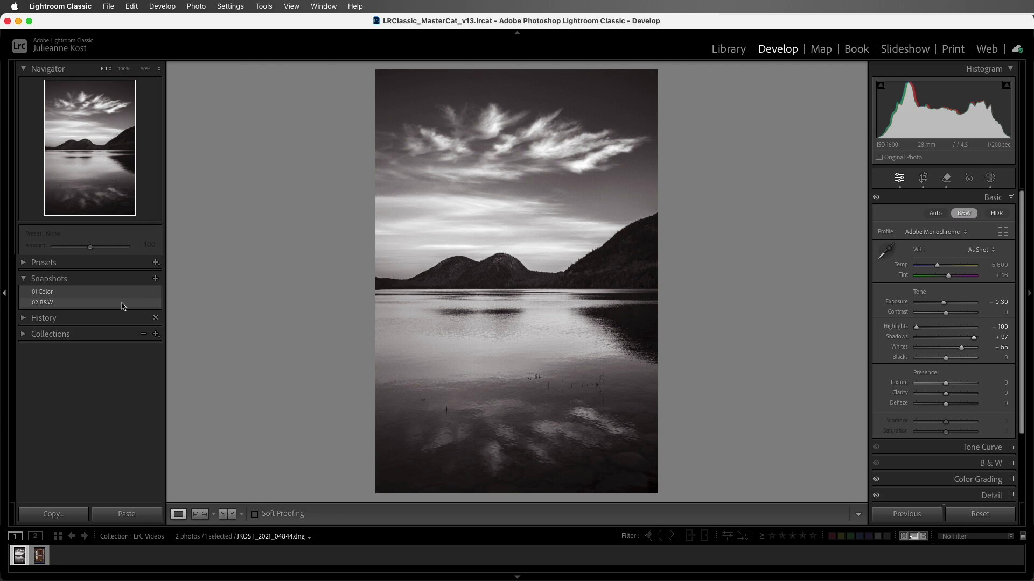
Update the 02 B&W snapshot with the current settings so it keeps Shadows +97
right_click(123, 306)
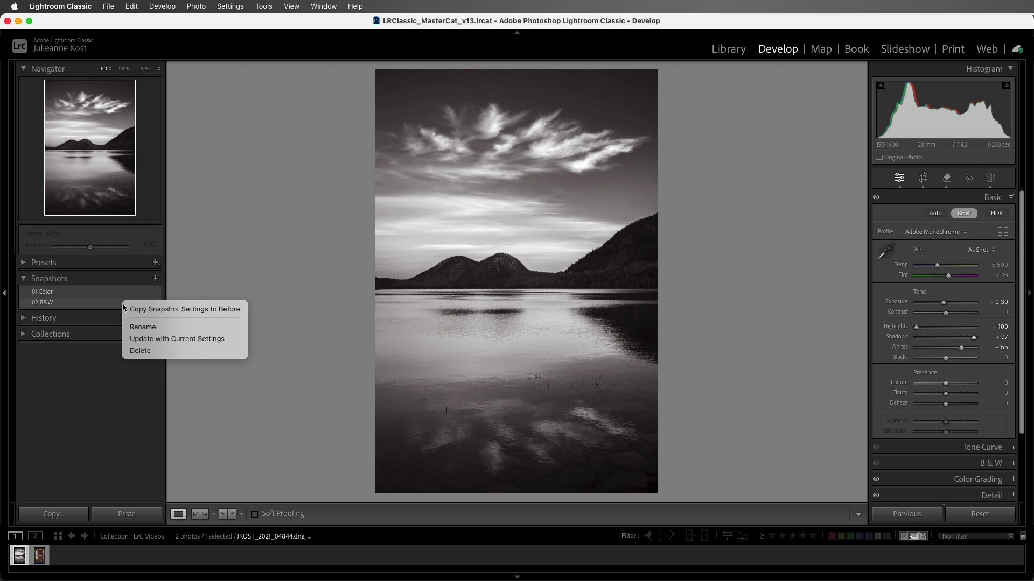
left_click(235, 340)
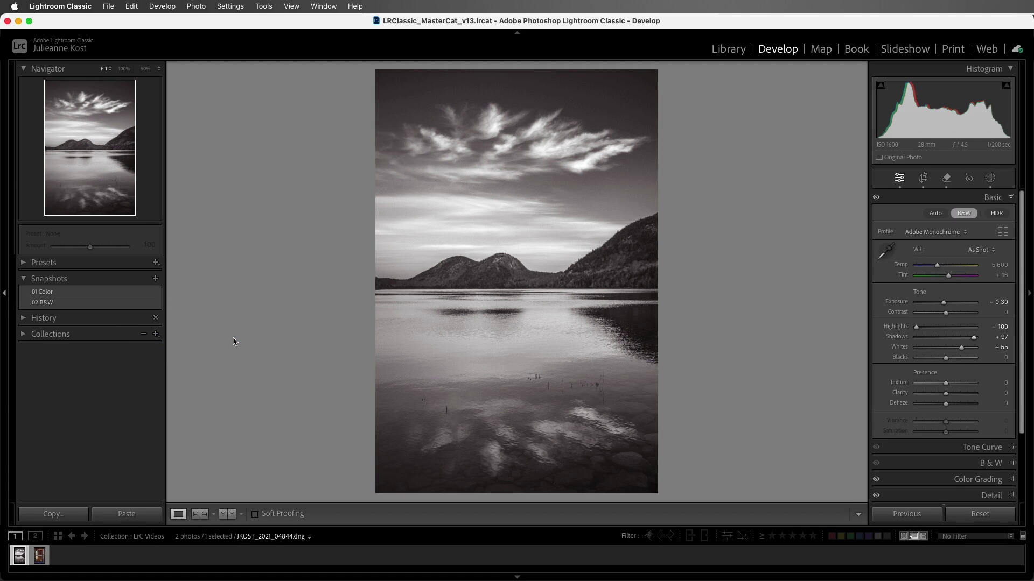
right_click(144, 308)
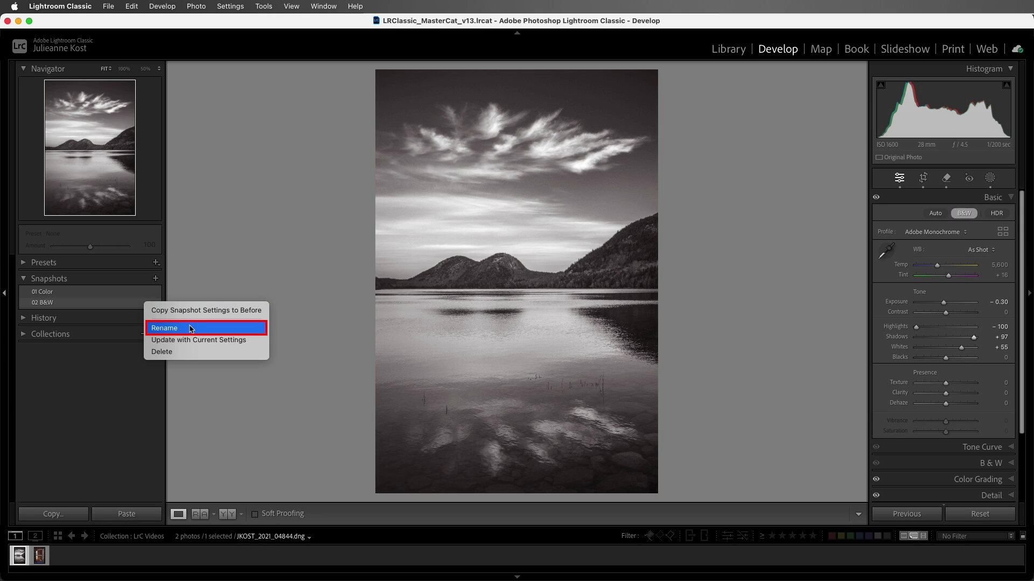
left_click(282, 330)
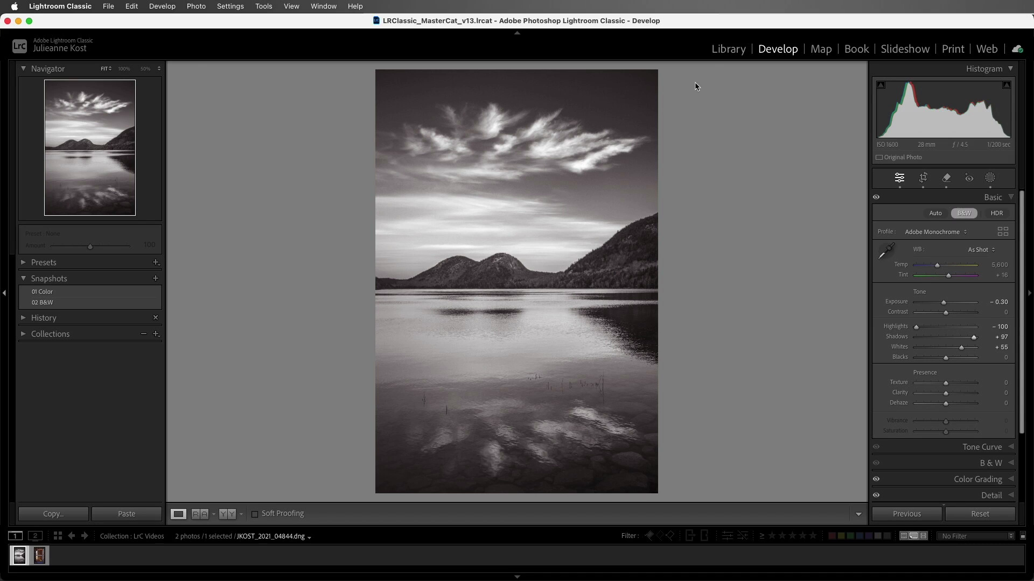
Switch to the Library grid and save the lake photo's metadata to its file
left_click(724, 52)
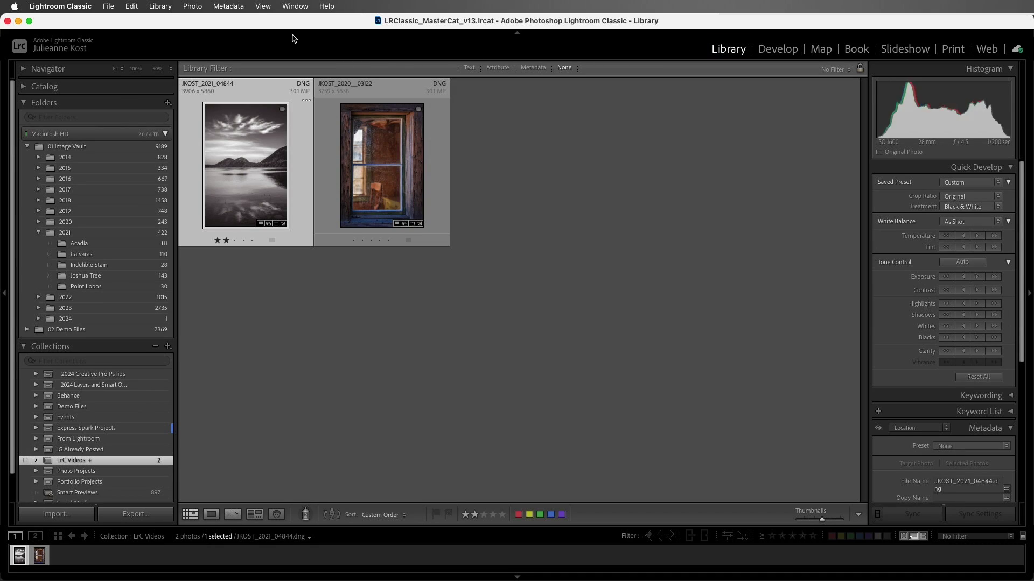
left_click(229, 5)
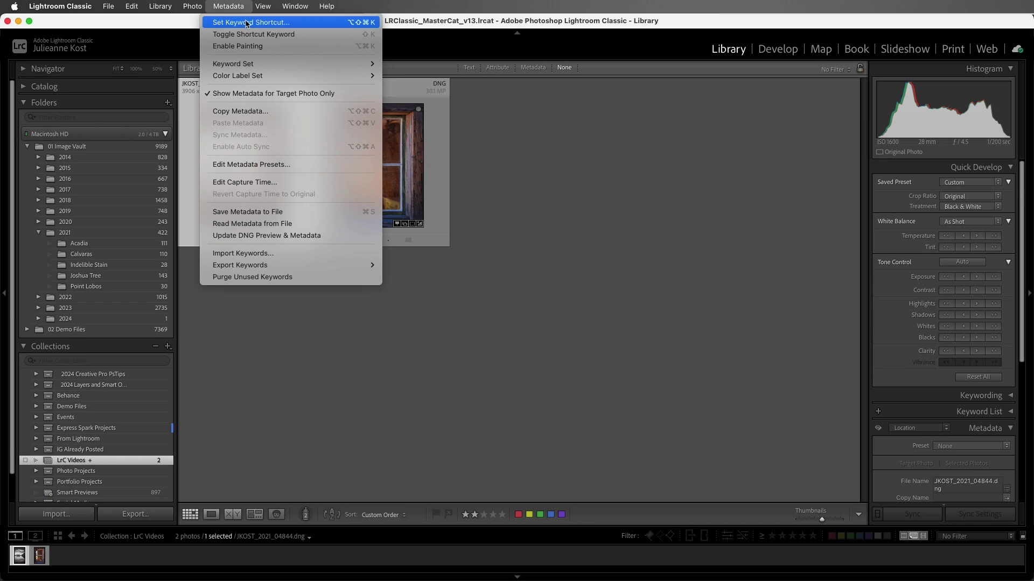
left_click(306, 211)
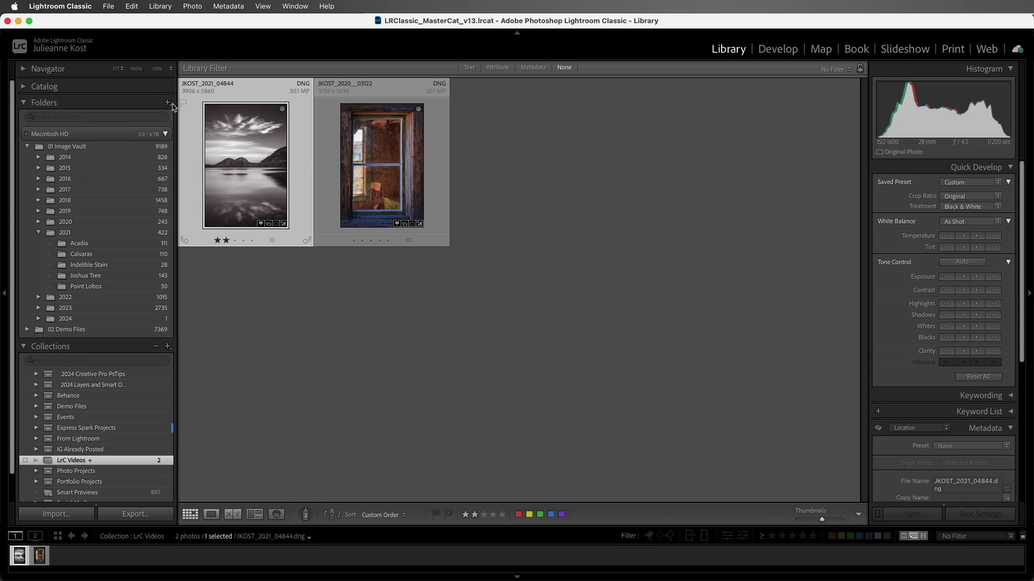
left_click(79, 8)
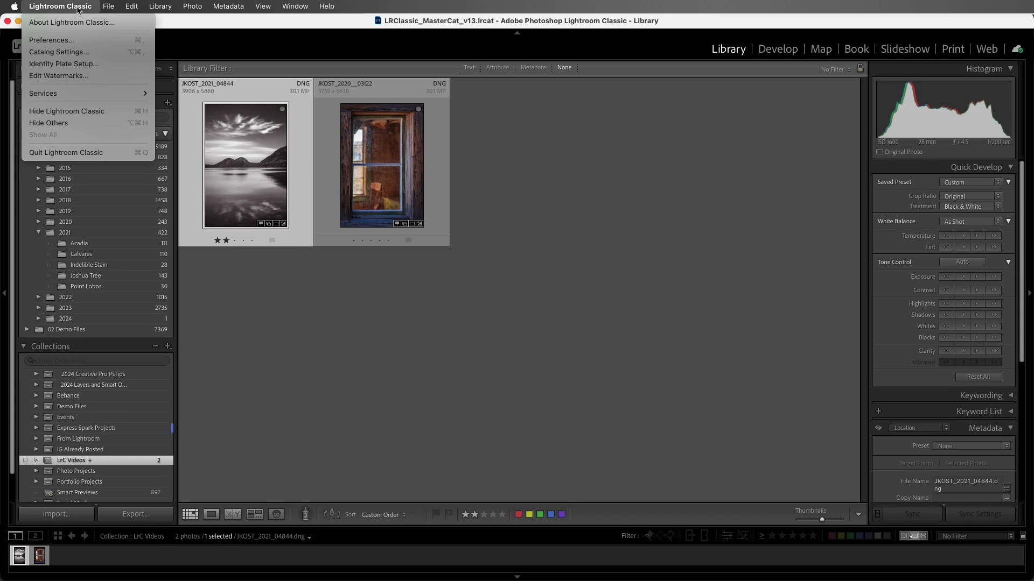
left_click(102, 53)
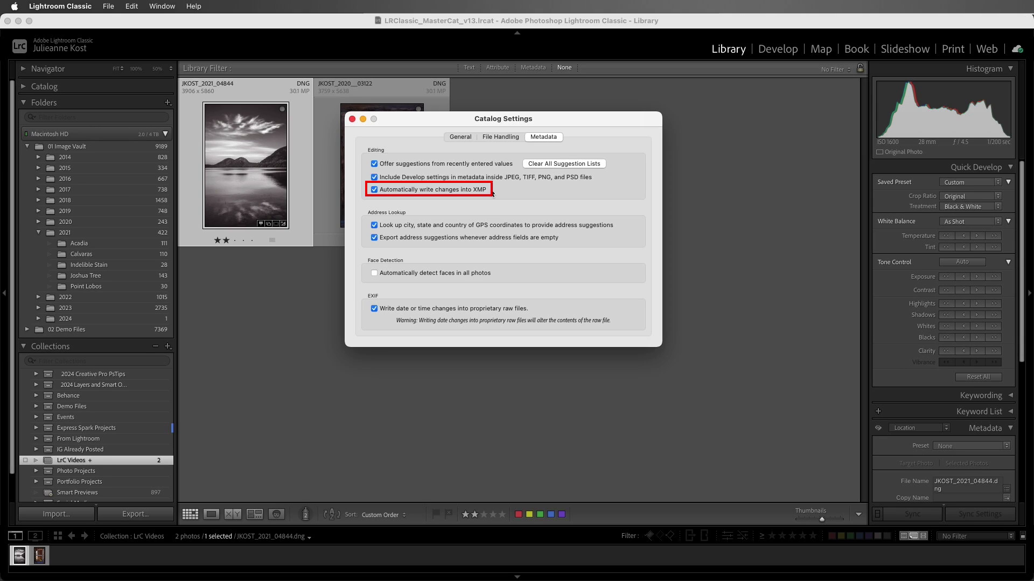
left_click(353, 119)
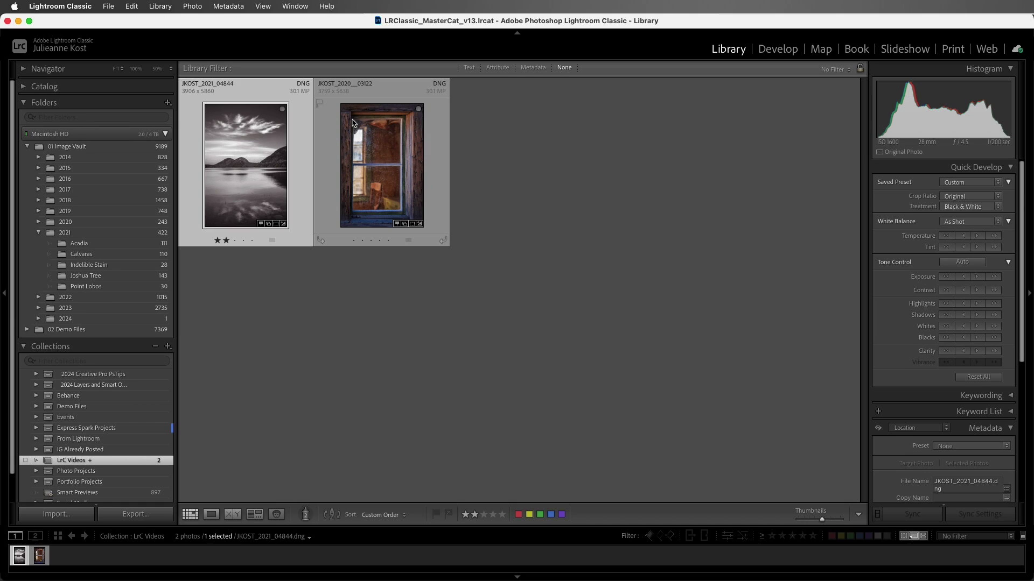
Open the black-and-white lake photo in Photoshop as a Smart Object
left_click(194, 7)
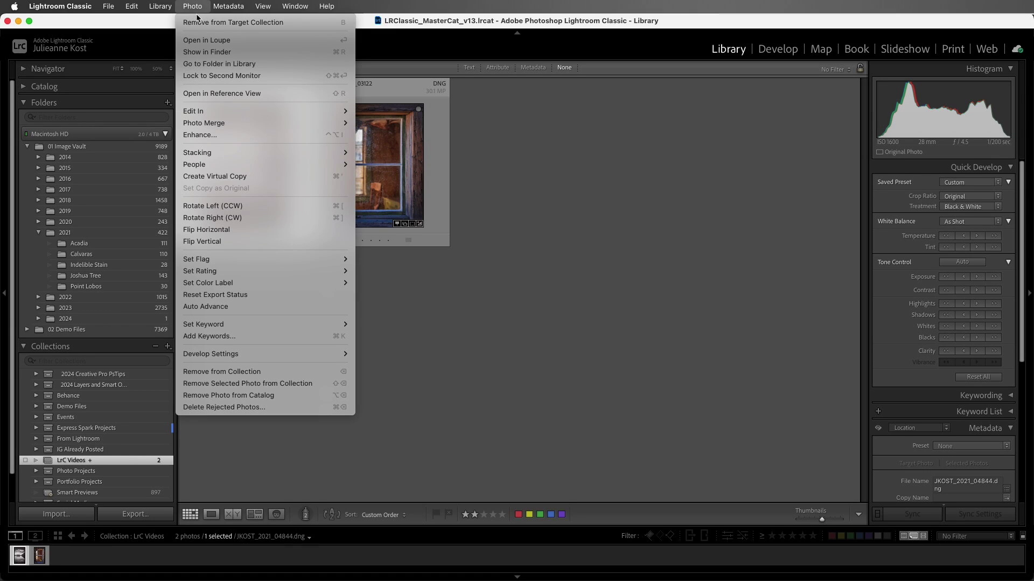
mouse_move(239, 113)
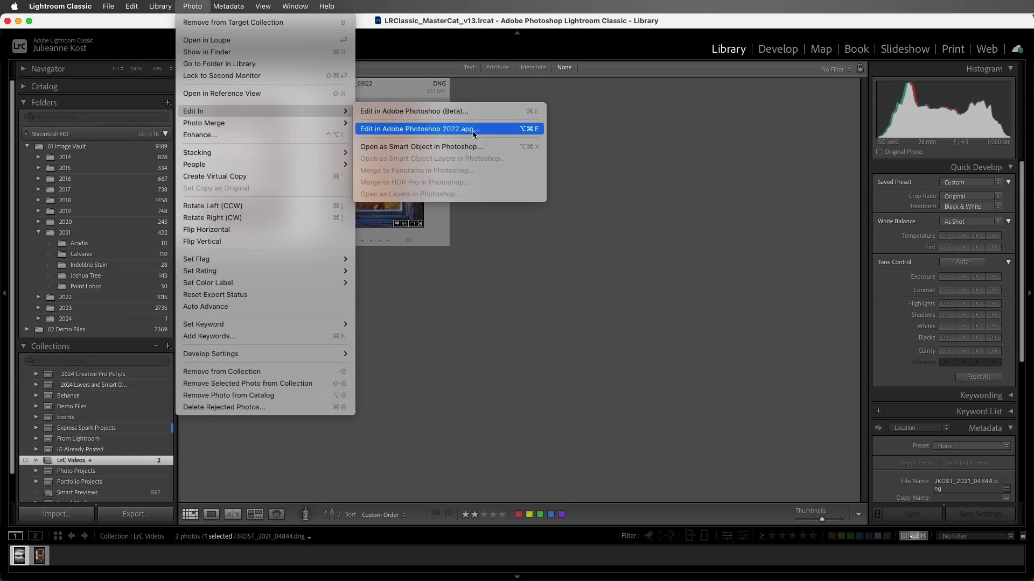
left_click(496, 147)
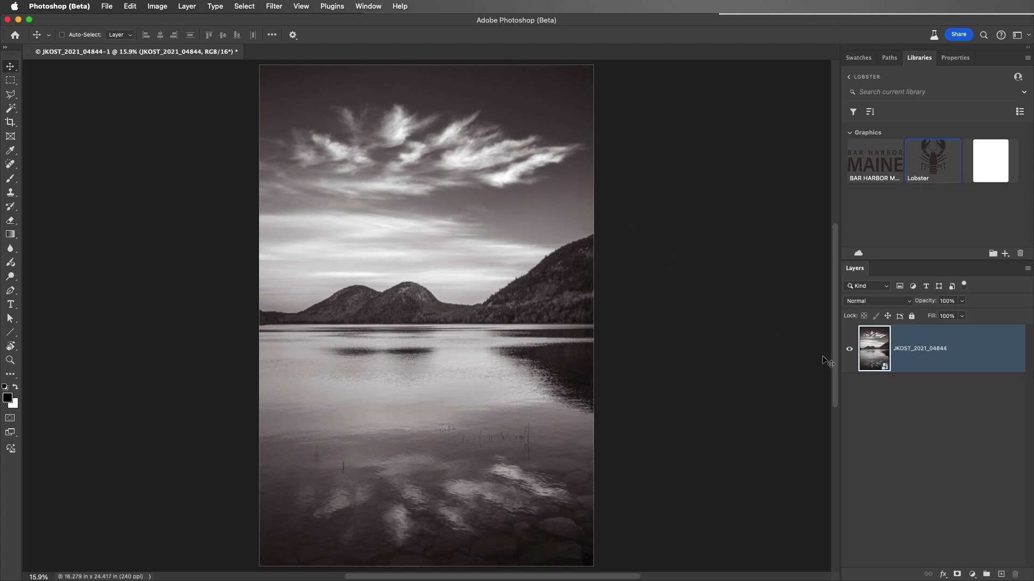
Scale the photo layer down to about 98% with Free Transform
double_click(885, 376)
key("super+t")
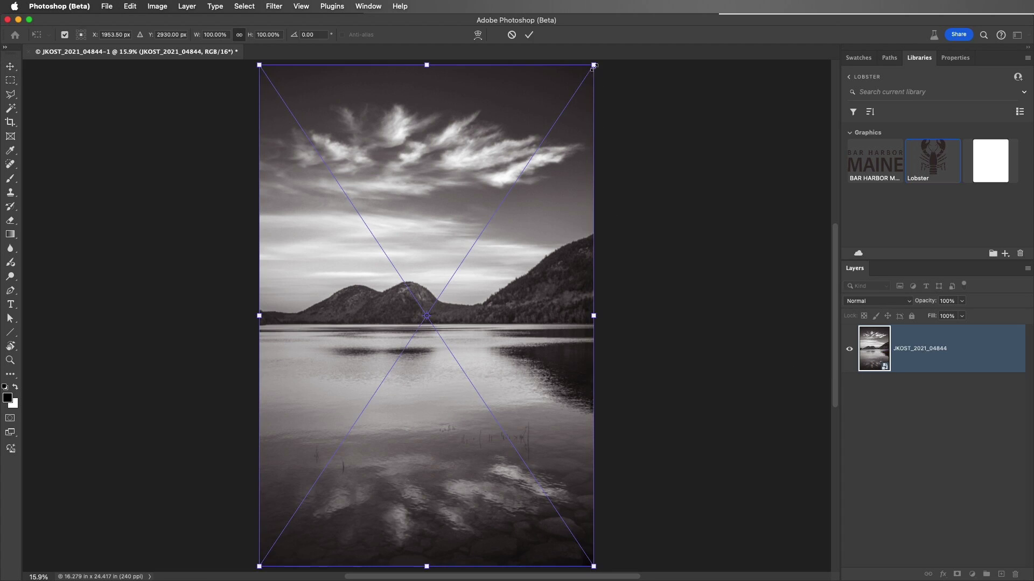
left_click_drag(593, 65, 590, 69)
key("Return")
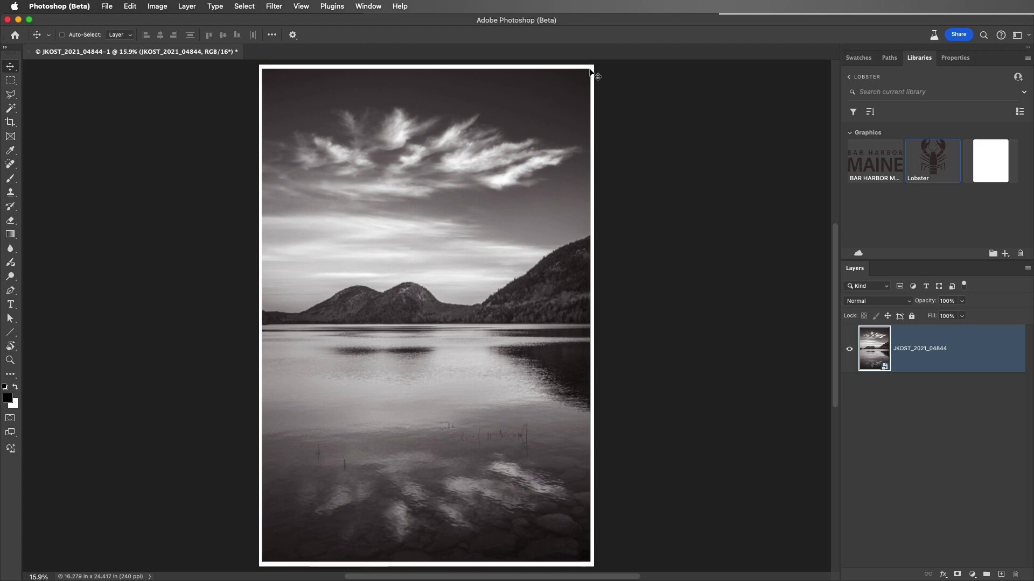
Place the Rectangle 1 graphic below the photo and clip the photo into it
left_click_drag(991, 161, 473, 271)
key("Return")
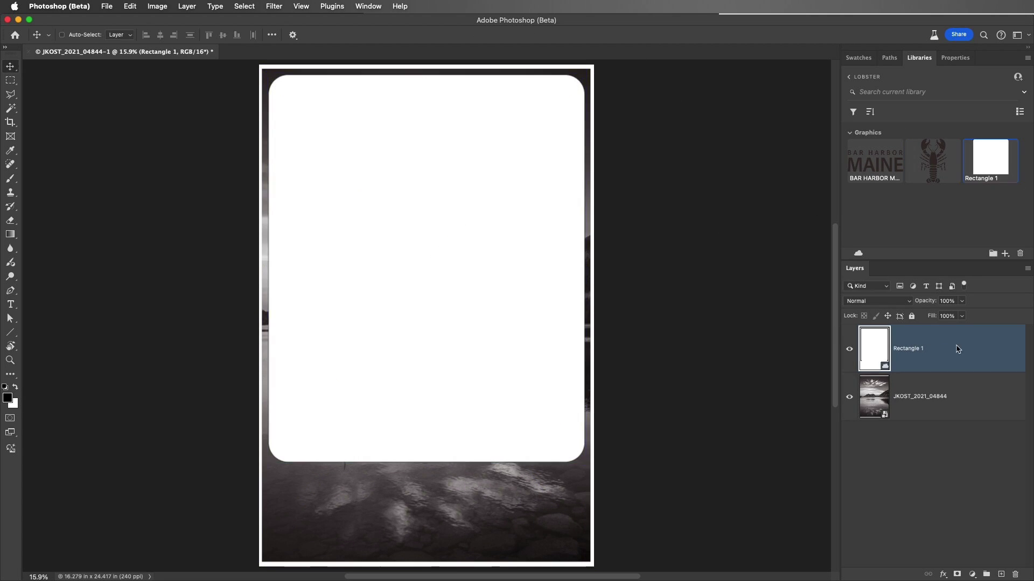
left_click_drag(958, 349, 952, 418)
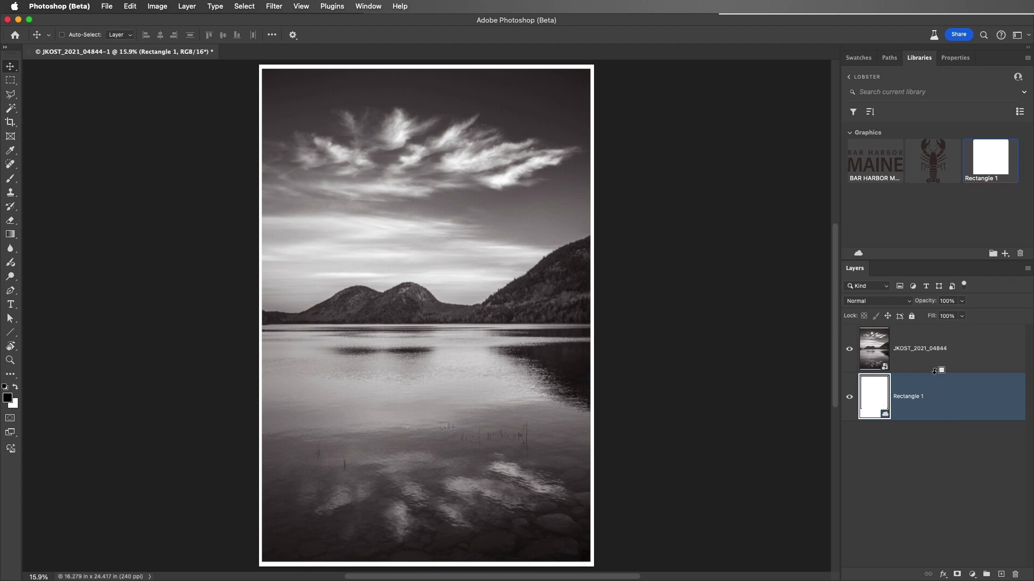
left_click(935, 372, "alt")
Add the BAR HARBOR MAINE and Lobster graphics beneath the photo, shifted left together
left_click(979, 351)
left_click_drag(874, 166, 533, 498)
left_click_drag(937, 159, 348, 517)
left_click(918, 401, "shift")
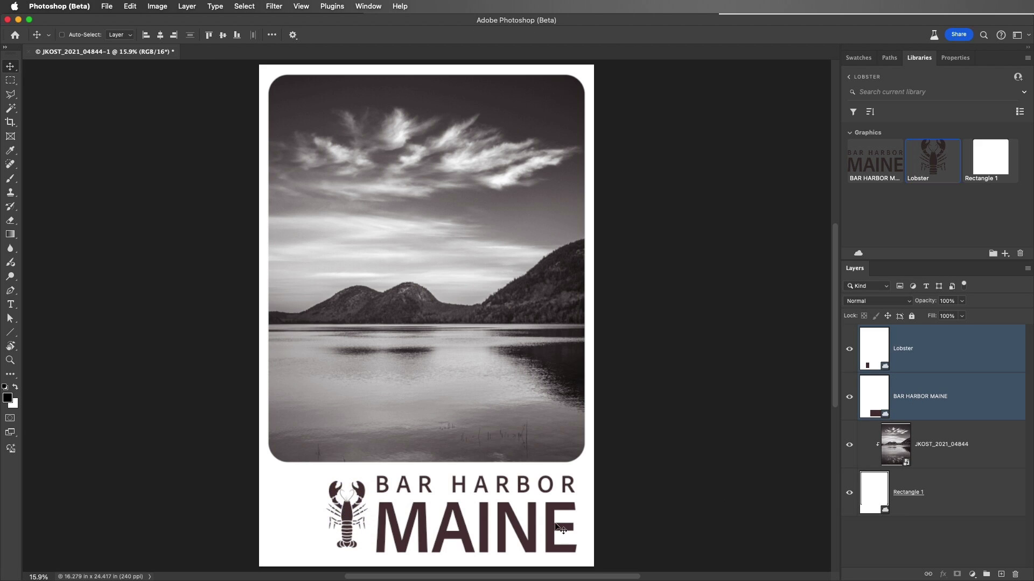
left_click_drag(544, 527, 511, 528)
left_click(945, 448)
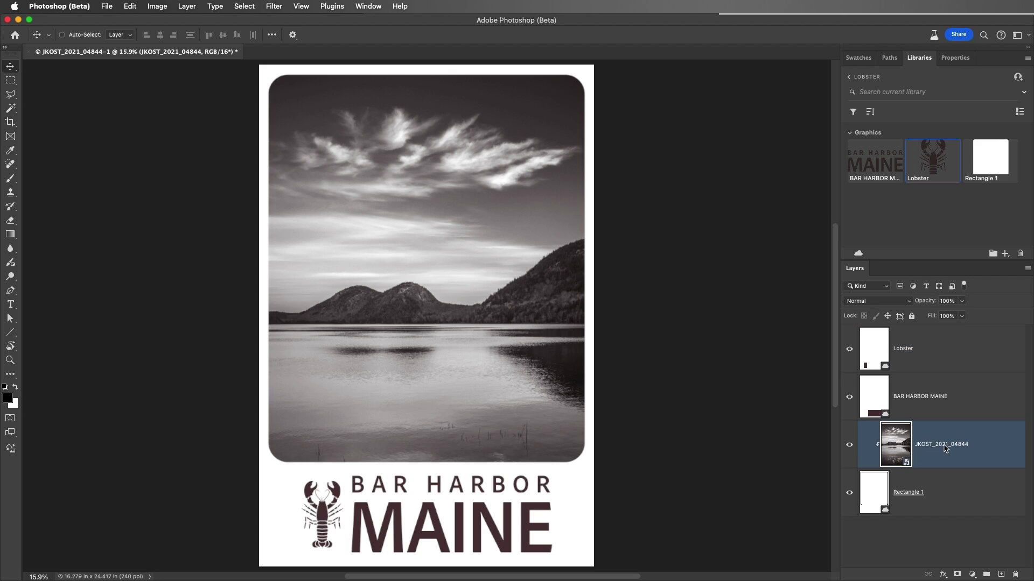
Edit the lake photo smart object's contents in Camera Raw via Layer > Smart Objects
left_click(187, 7)
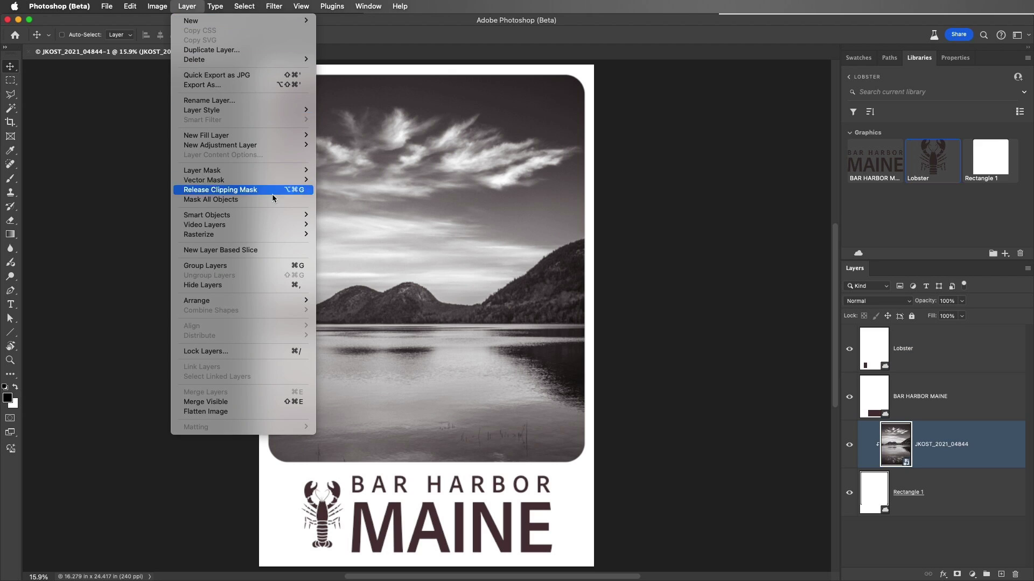
mouse_move(290, 215)
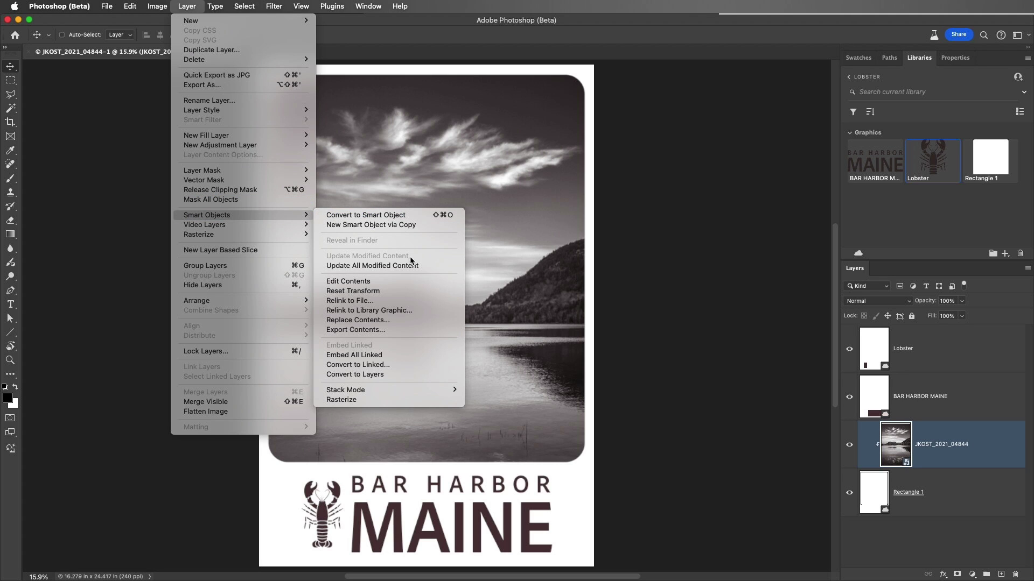
left_click(416, 287)
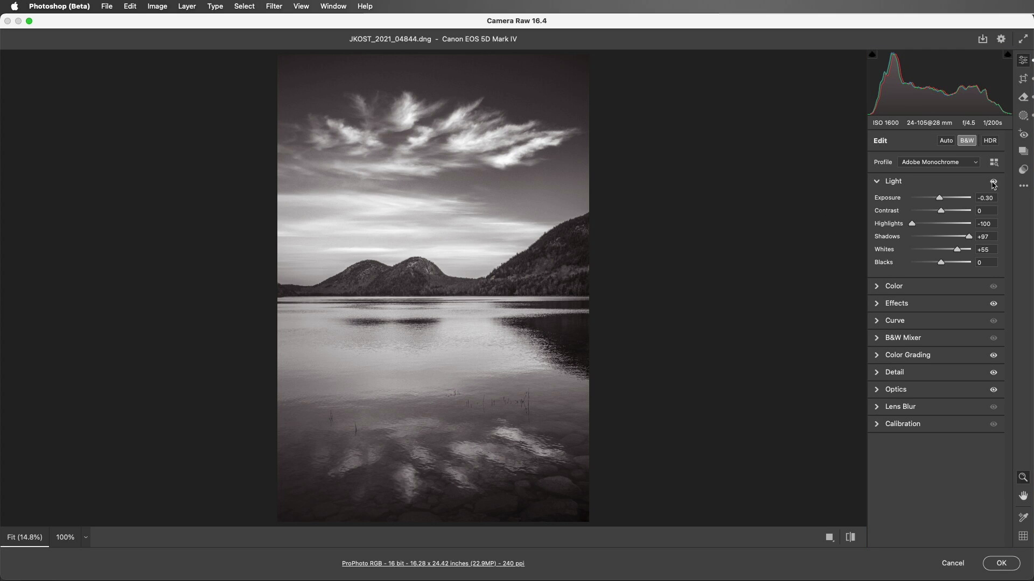
Apply the 01 Color snapshot in Camera Raw and commit it back to the poster
left_click(1023, 152)
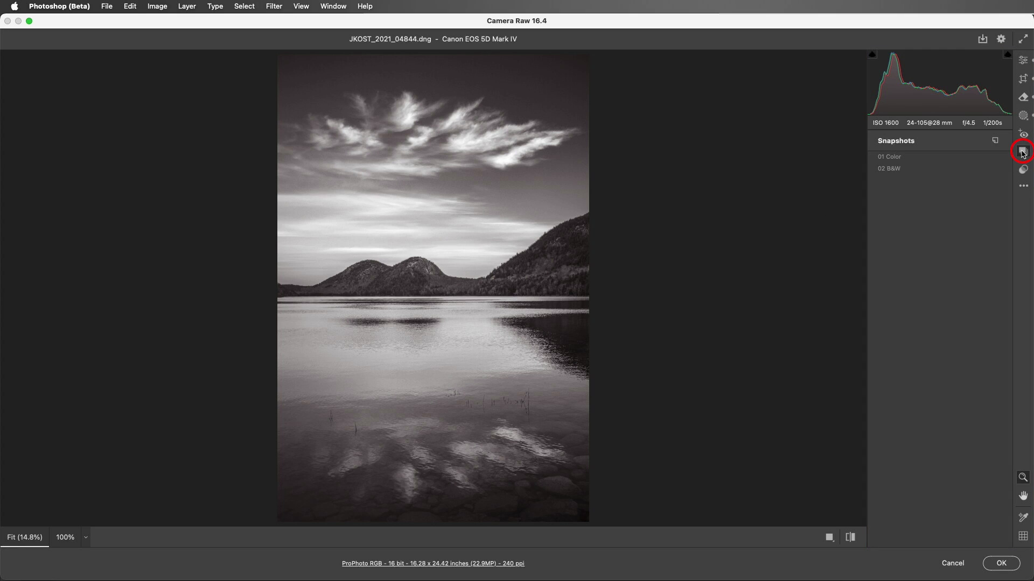
left_click(976, 158)
left_click(971, 160)
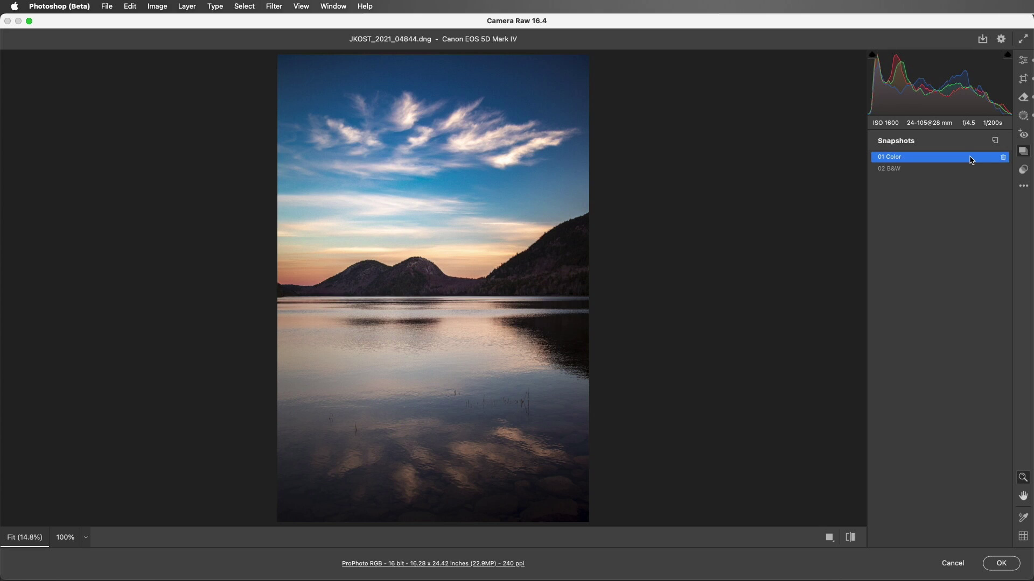
left_click(1004, 560)
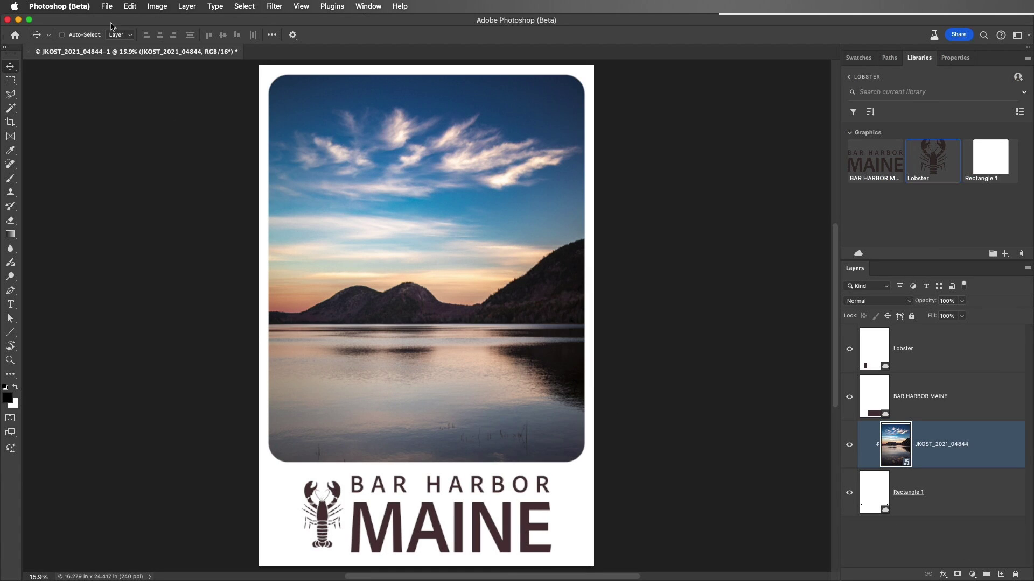
Save the poster as JKOST_2021_04844_ME-2.tif and close the document
left_click(107, 6)
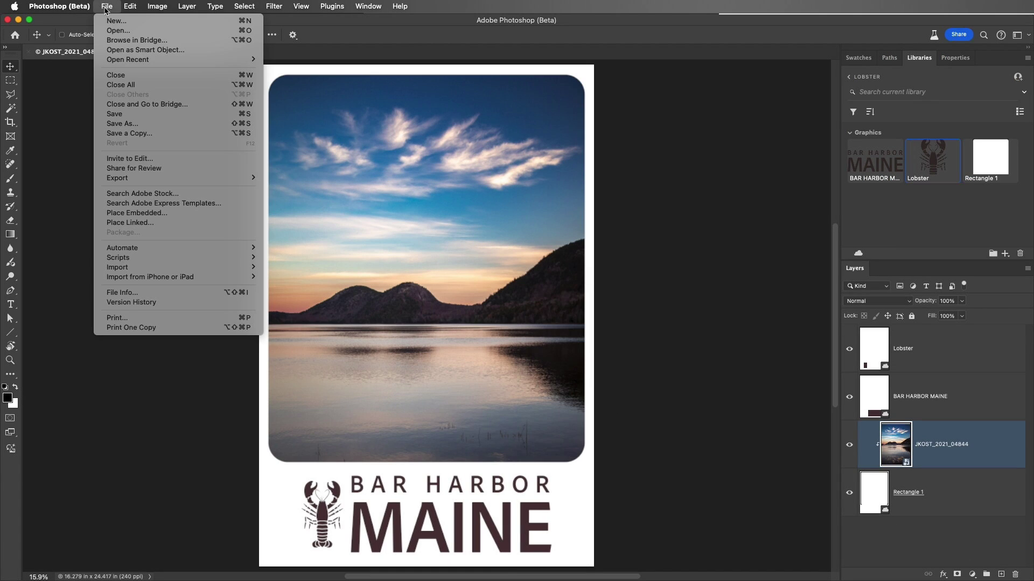
left_click(134, 115)
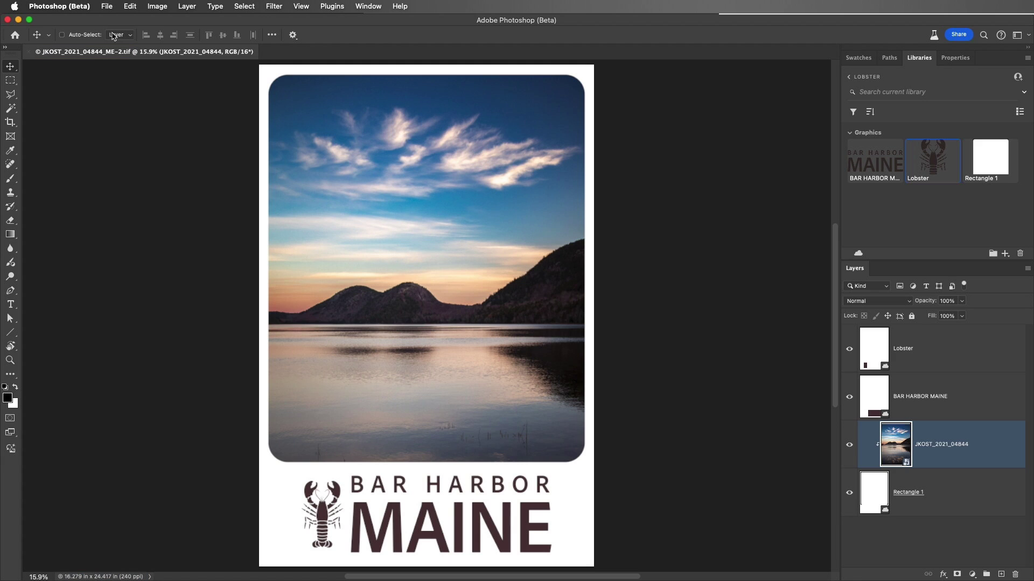
left_click(108, 7)
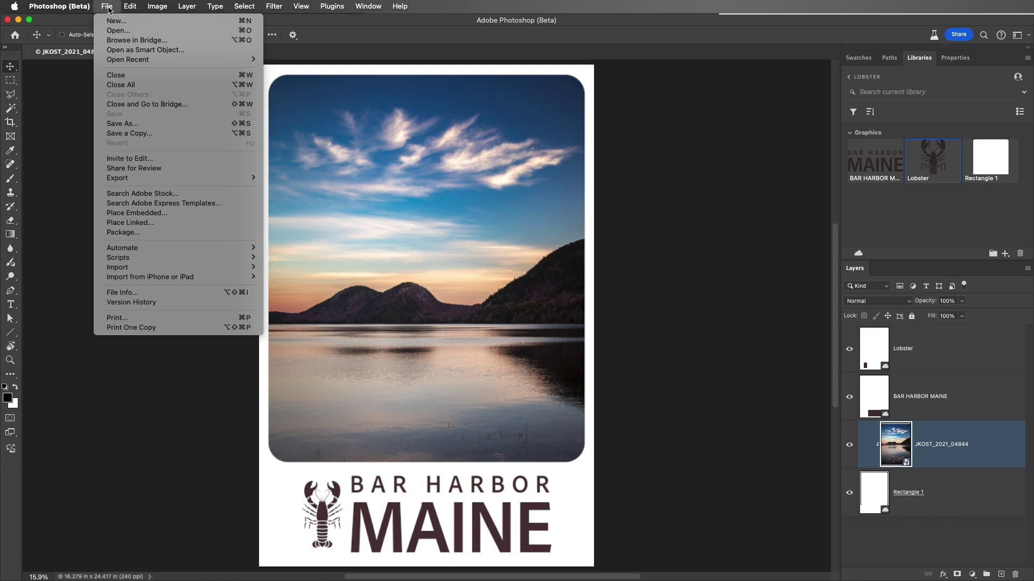
left_click(130, 76)
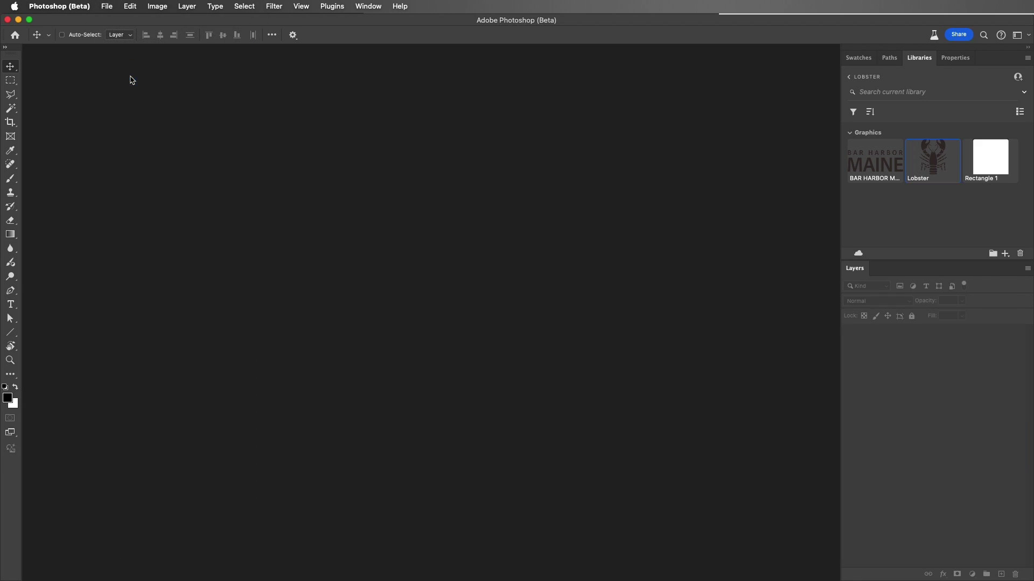
Compare the original B&W lake DNG with the new colour poster TIF JKOST_2021_04844_ME-2
key("super+Tab")
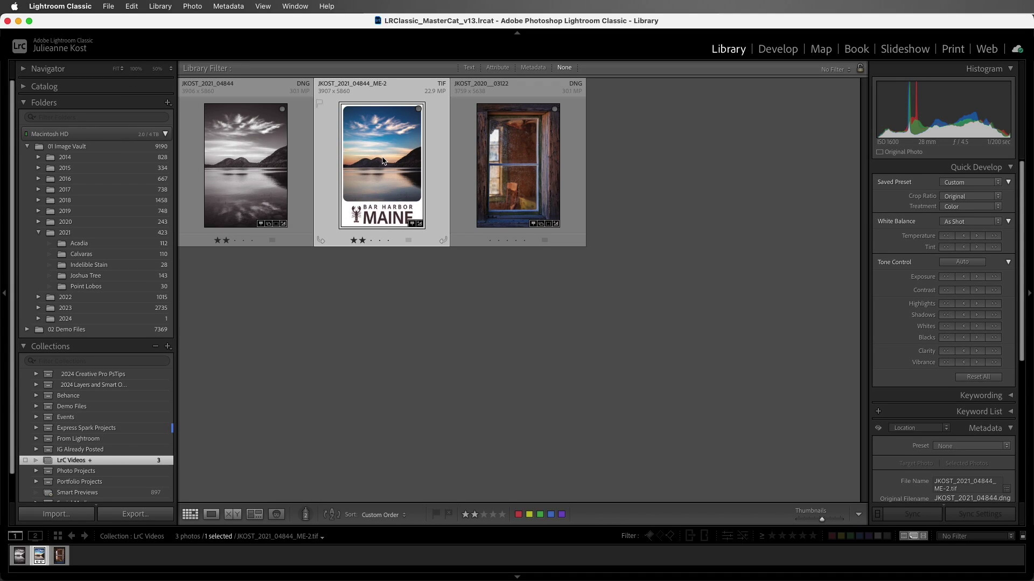
left_click(271, 159)
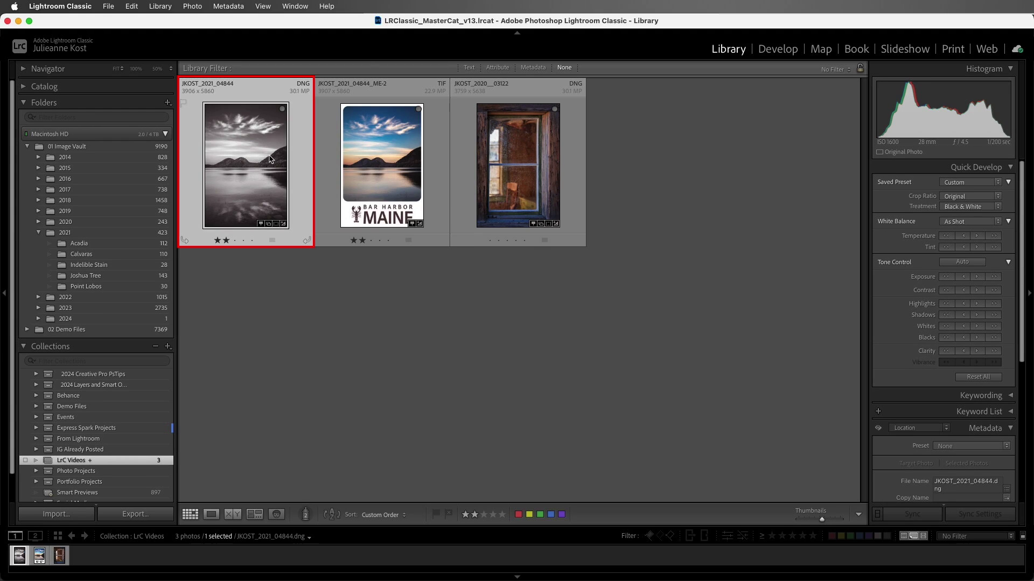
left_click(356, 160)
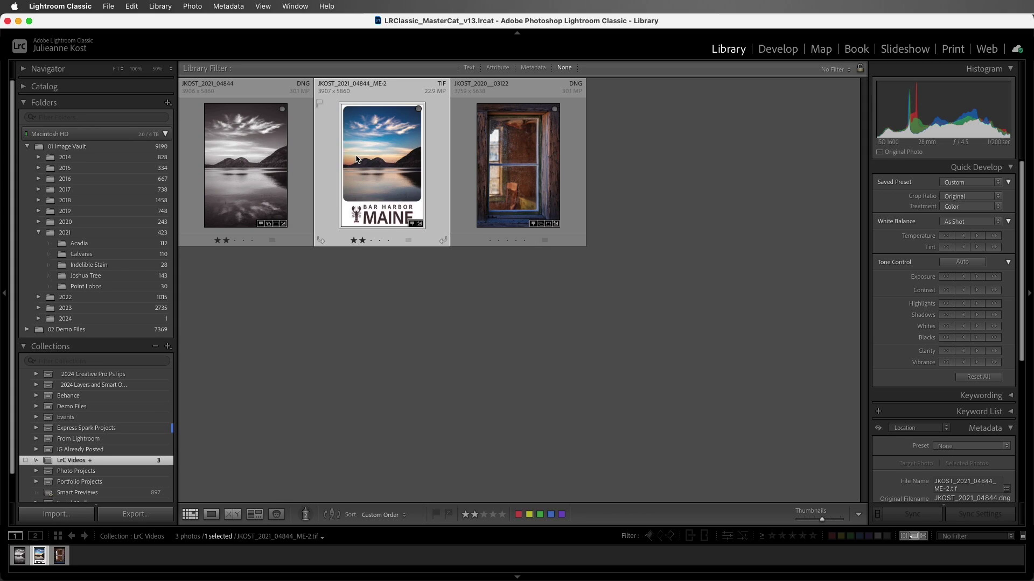
left_click(276, 157)
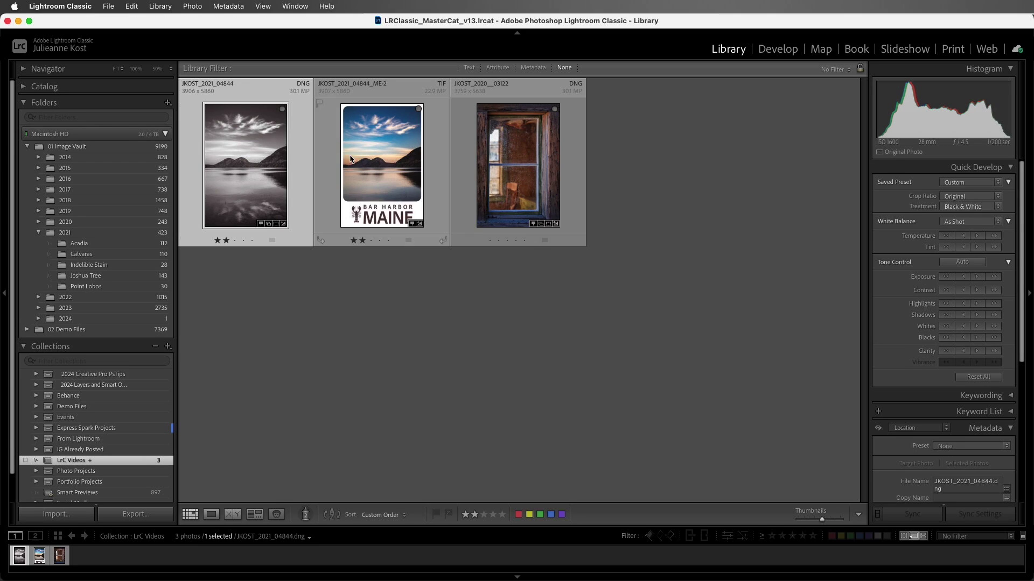
left_click(376, 158)
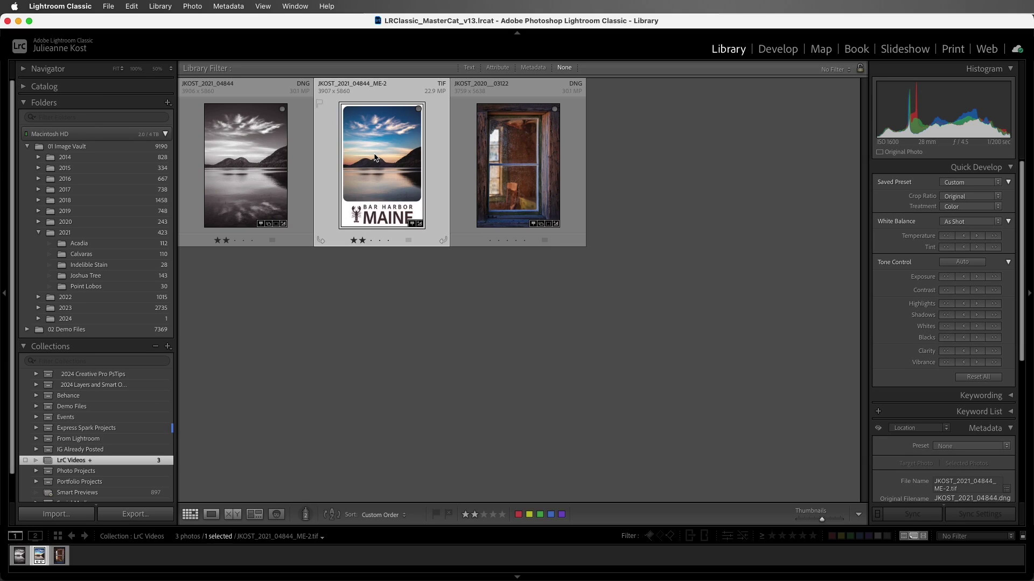
right_click(376, 158)
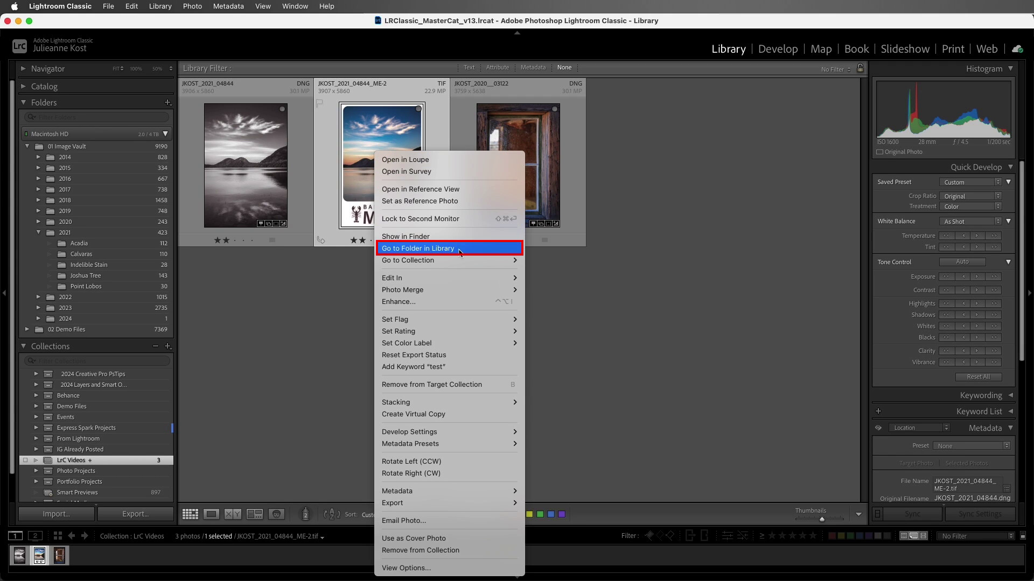
left_click(460, 249)
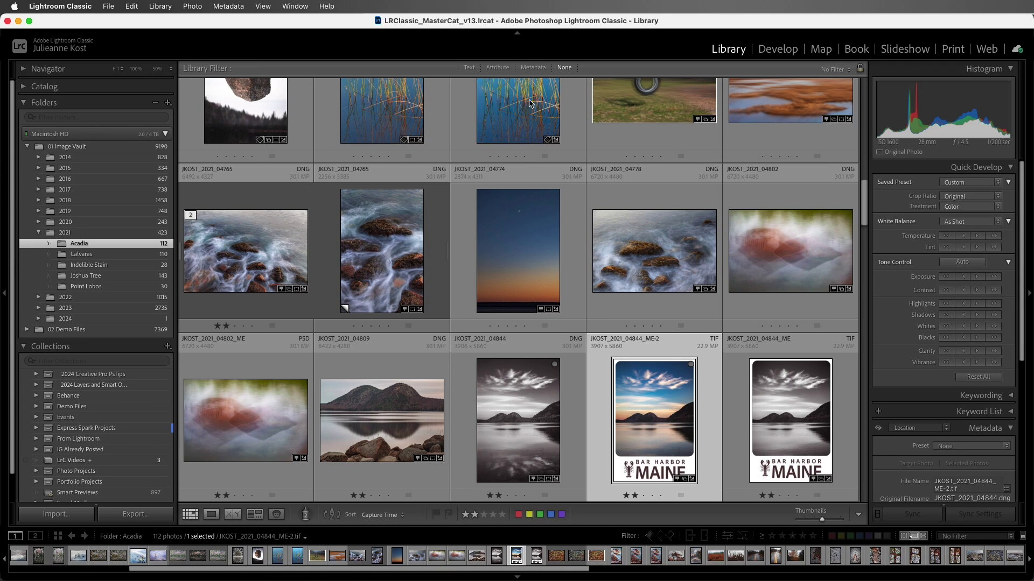
left_click(539, 69)
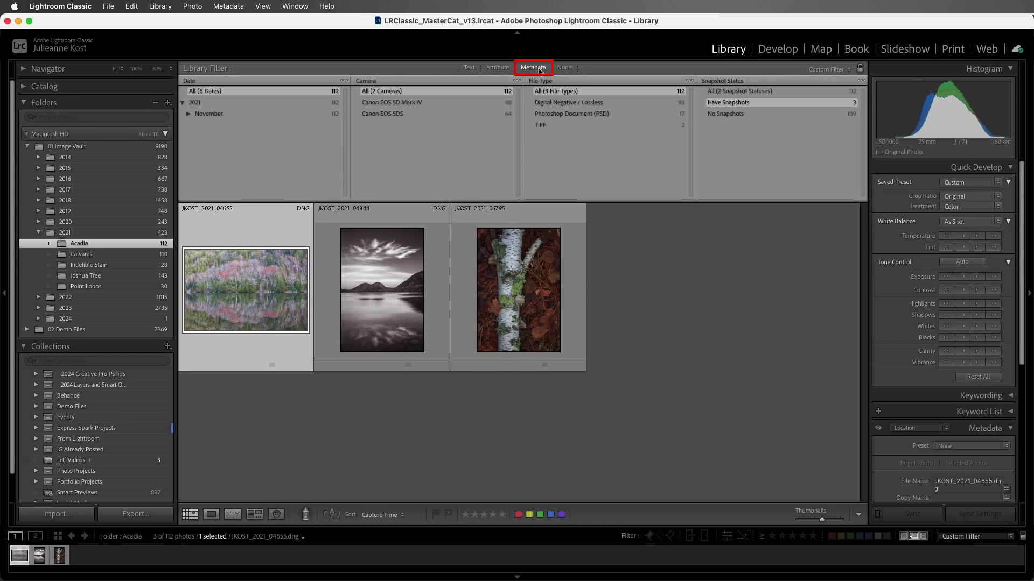
left_click(727, 81)
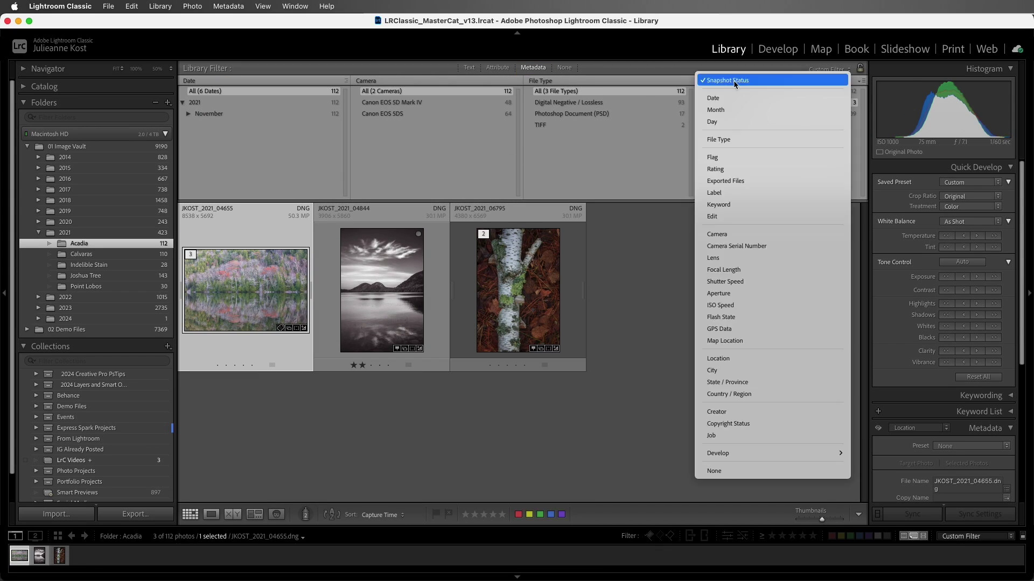
mouse_move(761, 453)
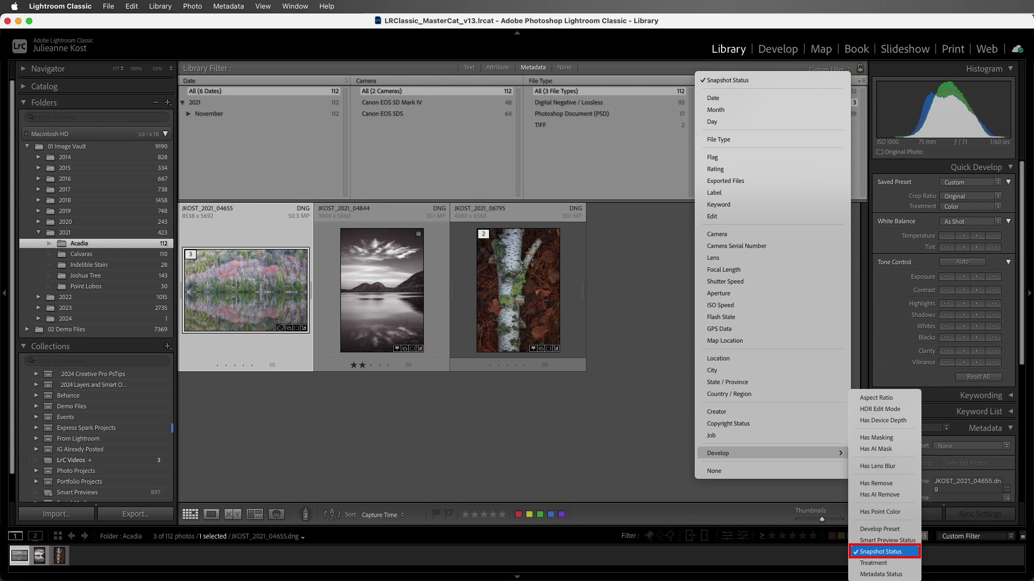
left_click(884, 551)
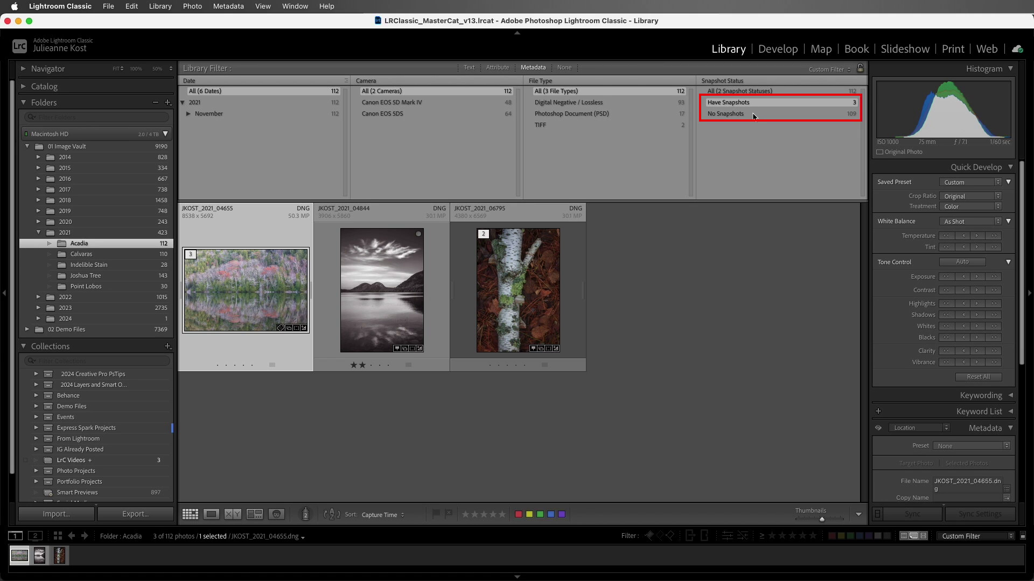
left_click(566, 68)
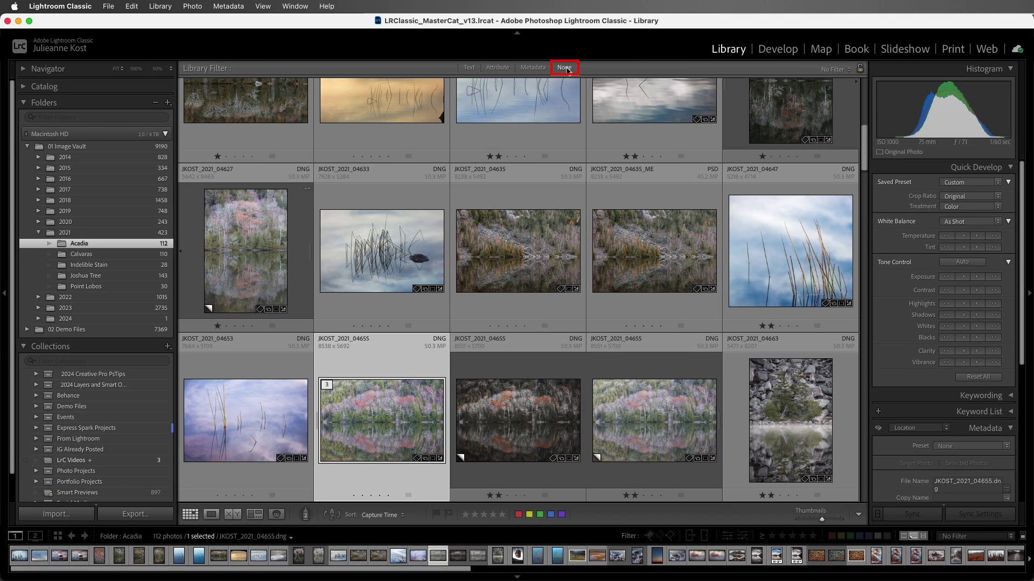
left_click(168, 347)
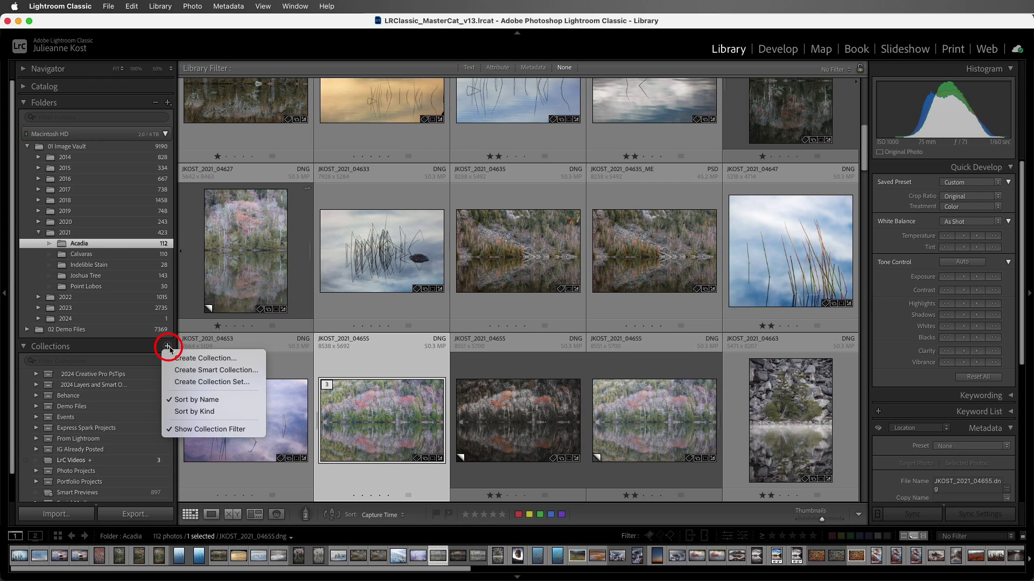
left_click(257, 373)
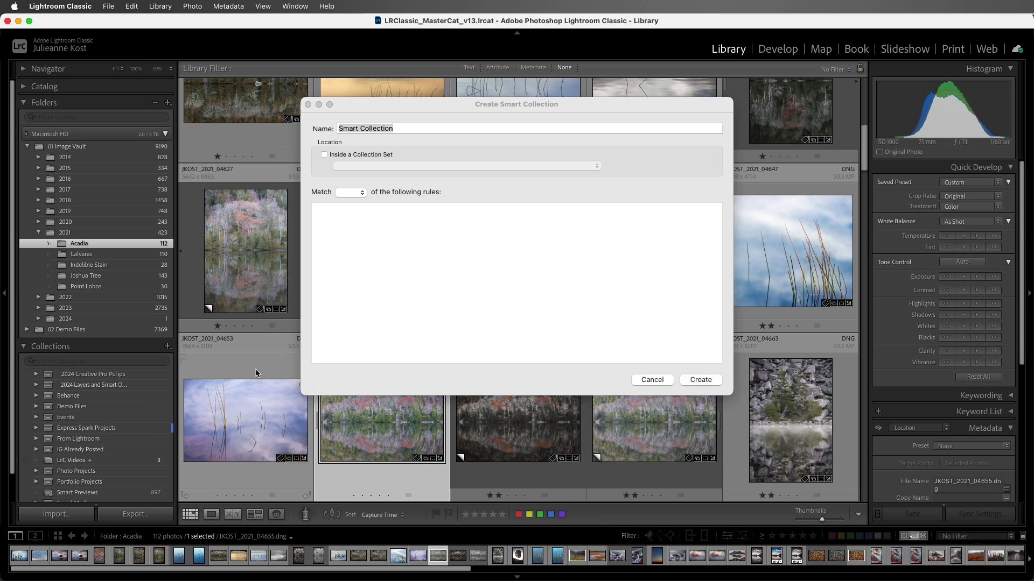
left_click(341, 215)
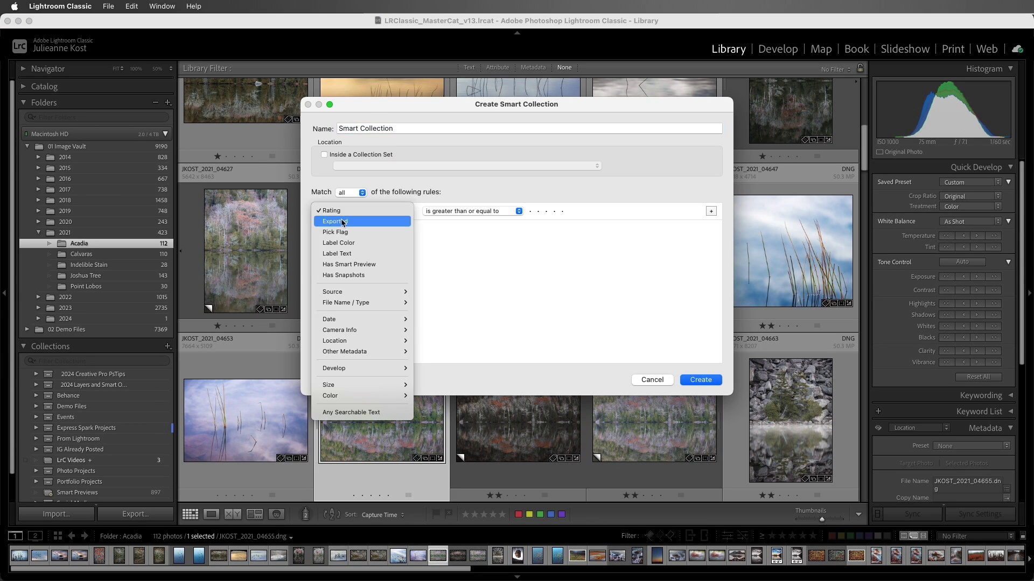
left_click(367, 275)
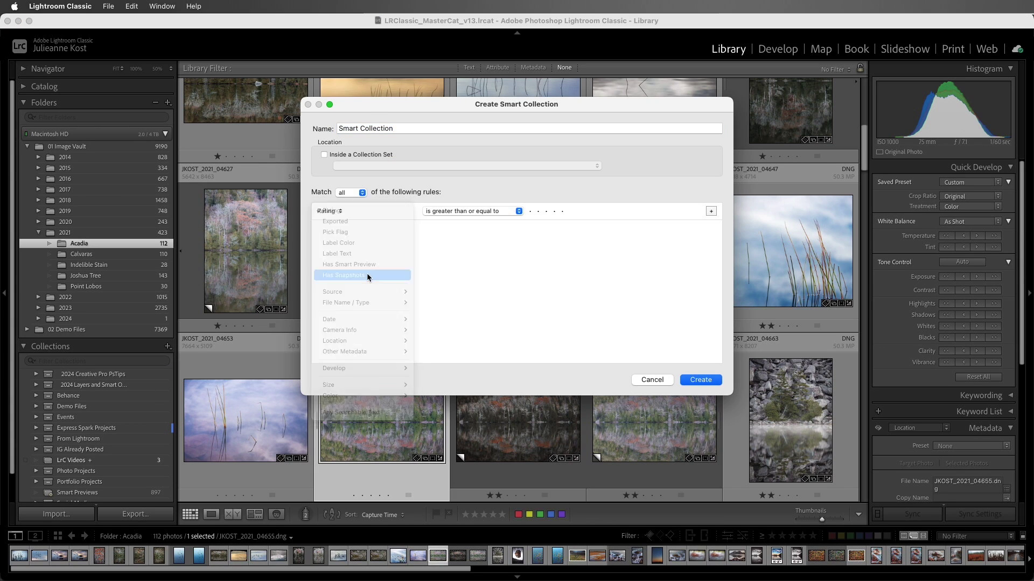
left_click(464, 213)
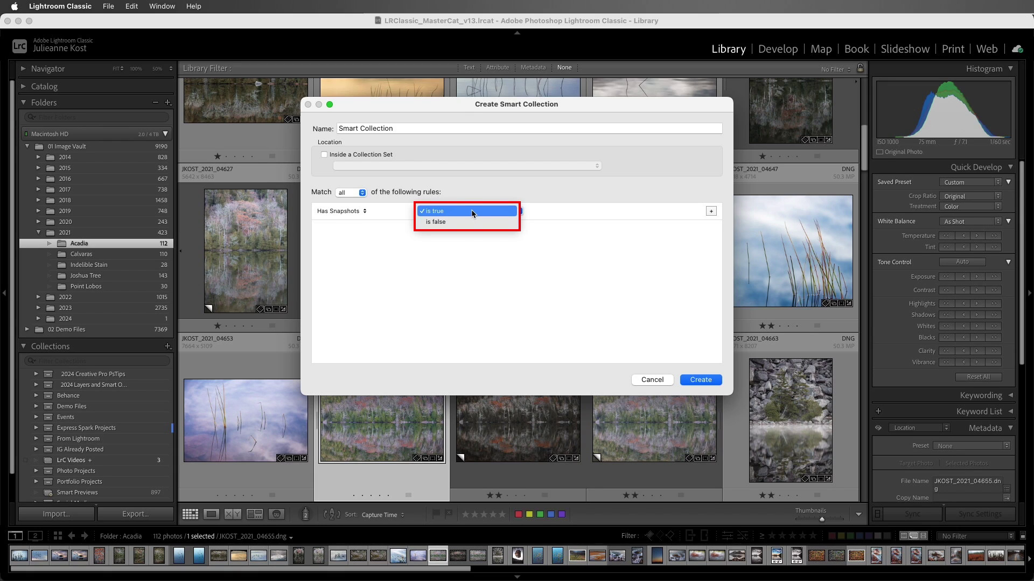
left_click(471, 211)
left_click(651, 379)
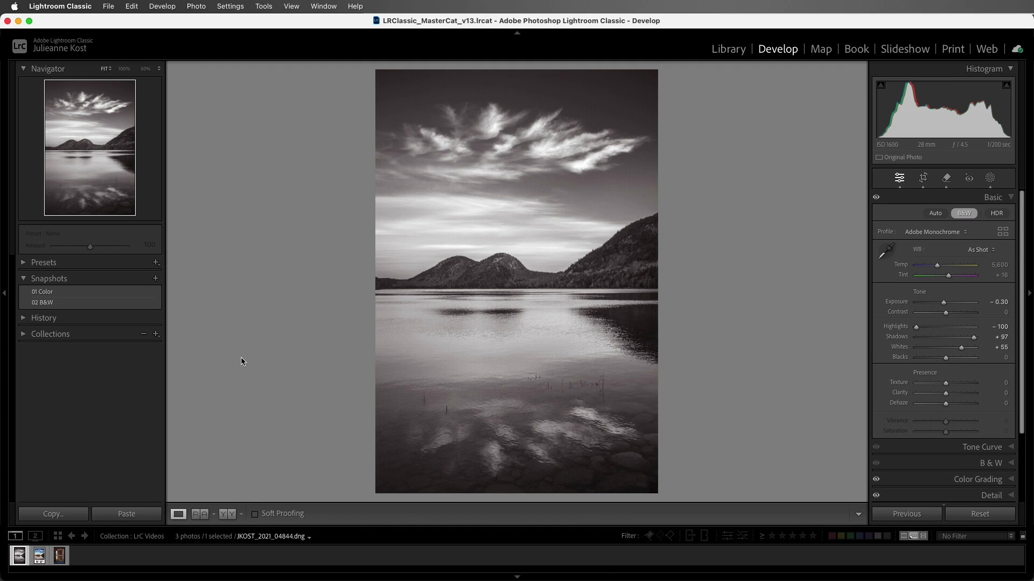
In Before/After view, copy the 01 Color snapshot settings to the Before state
key("y")
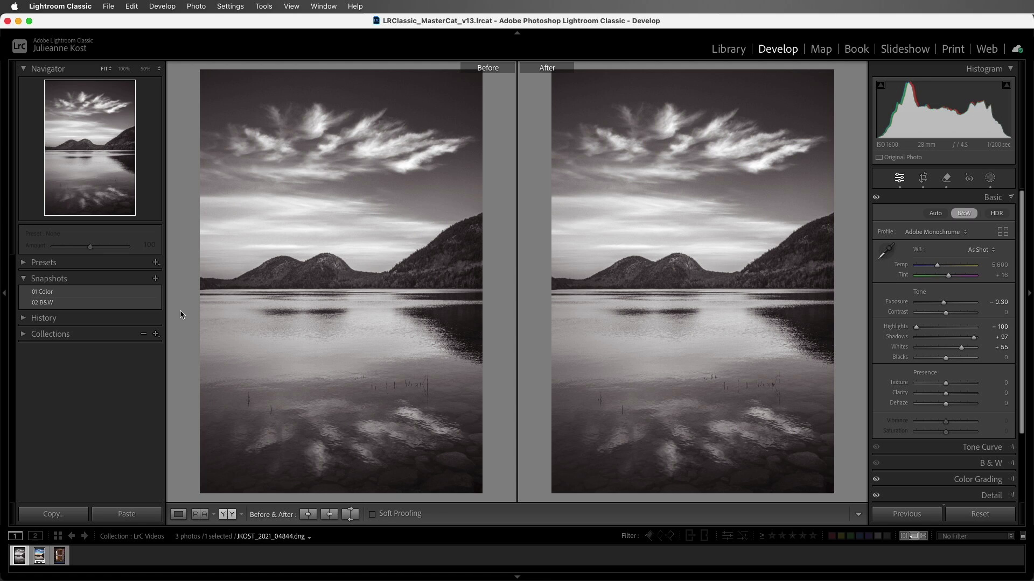
right_click(155, 294)
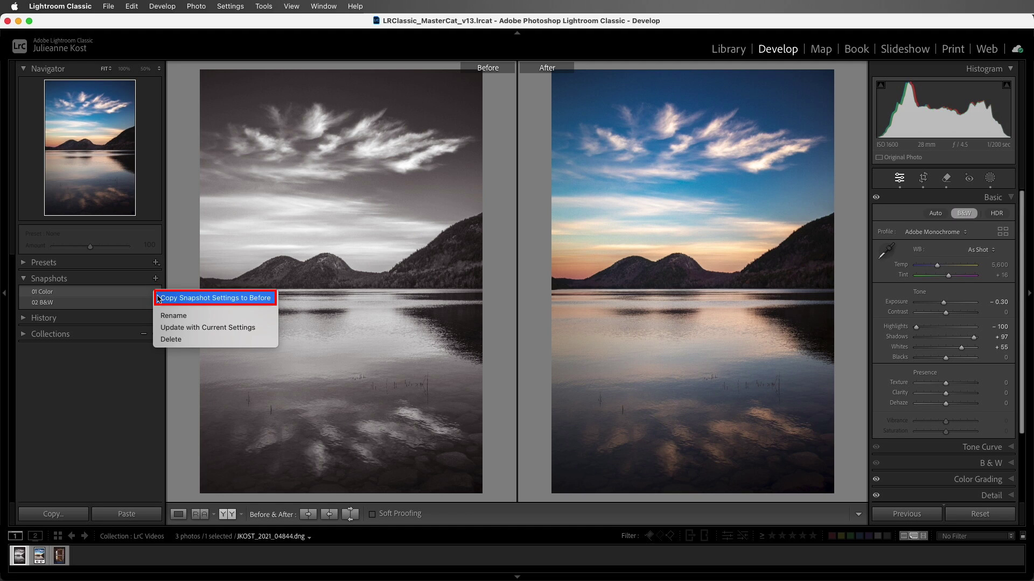
left_click(158, 299)
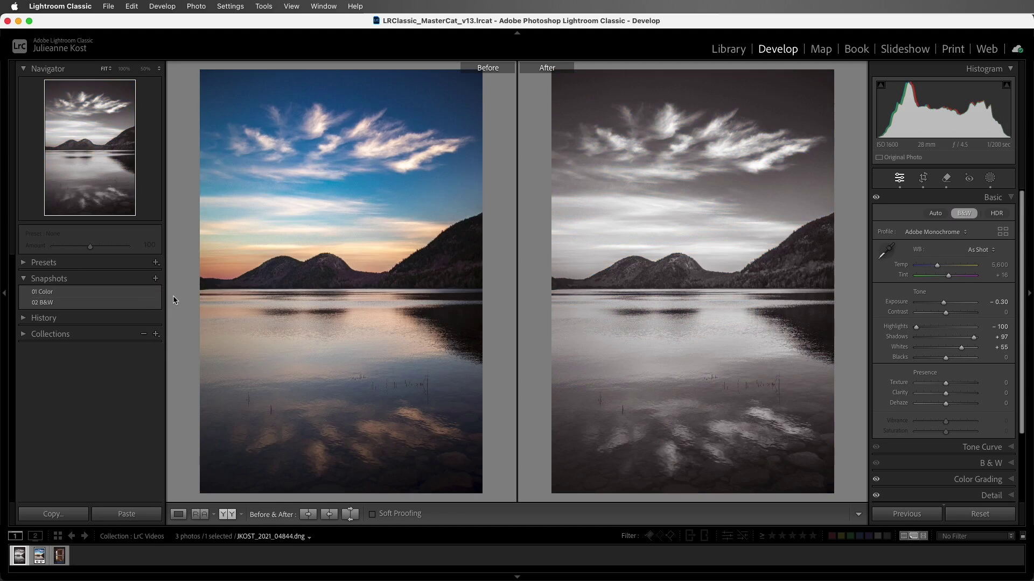
Create a virtual copy of the black-and-white lake photo from the Photo menu
key("y")
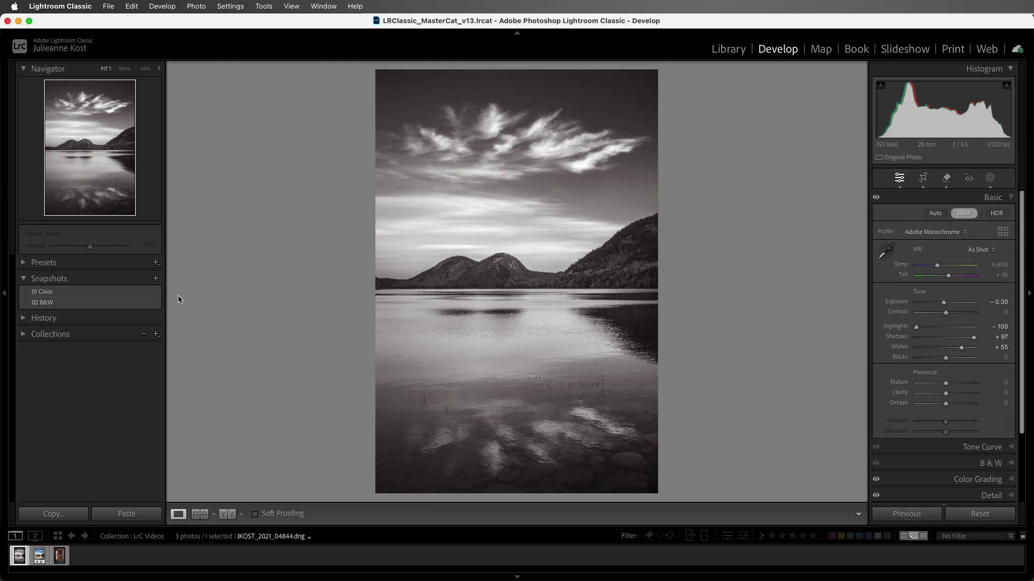
left_click(200, 7)
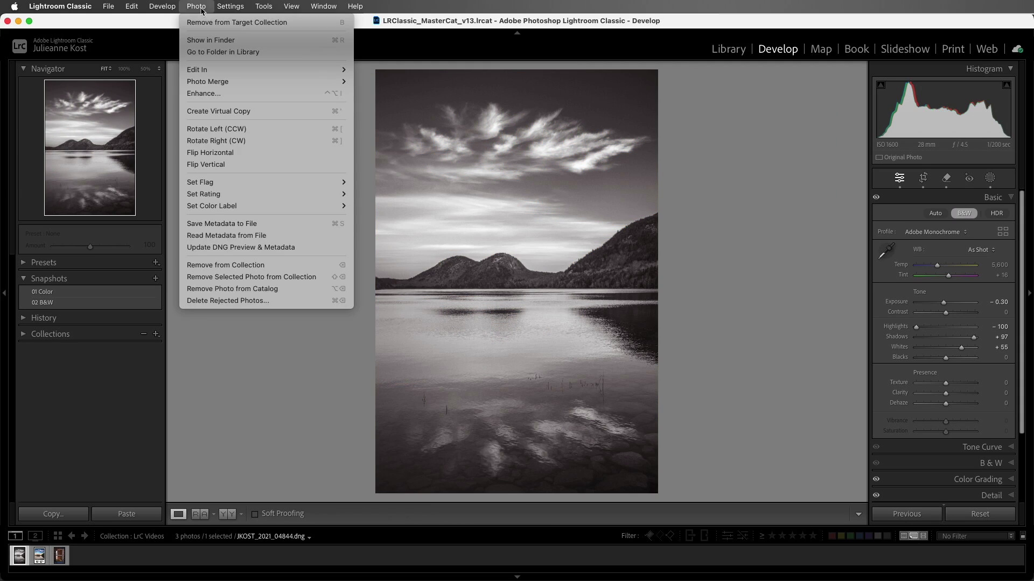
left_click(264, 112)
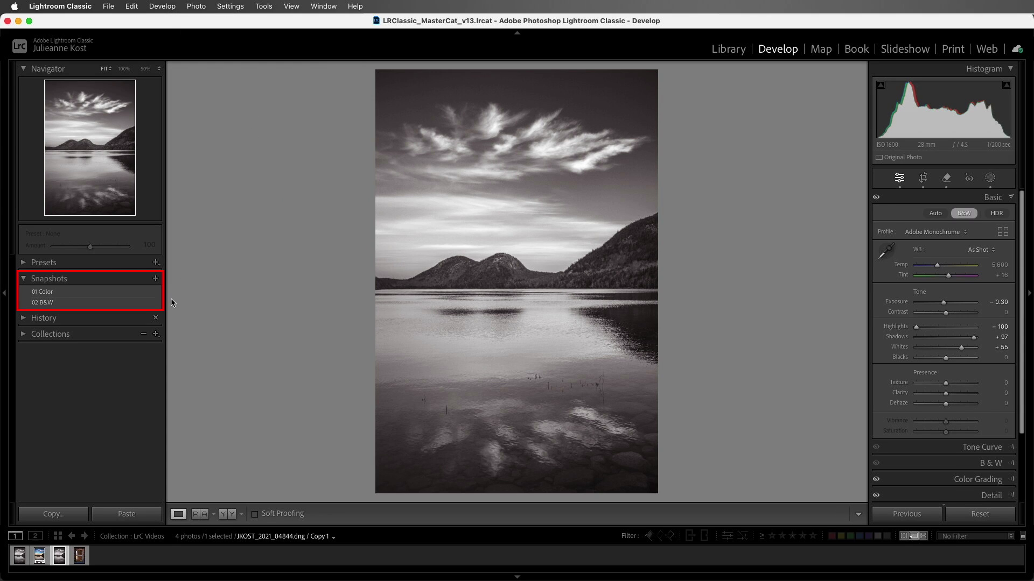
Open the old window photo and step through snapshots 01 Original to 07 Vignette
left_click(79, 555)
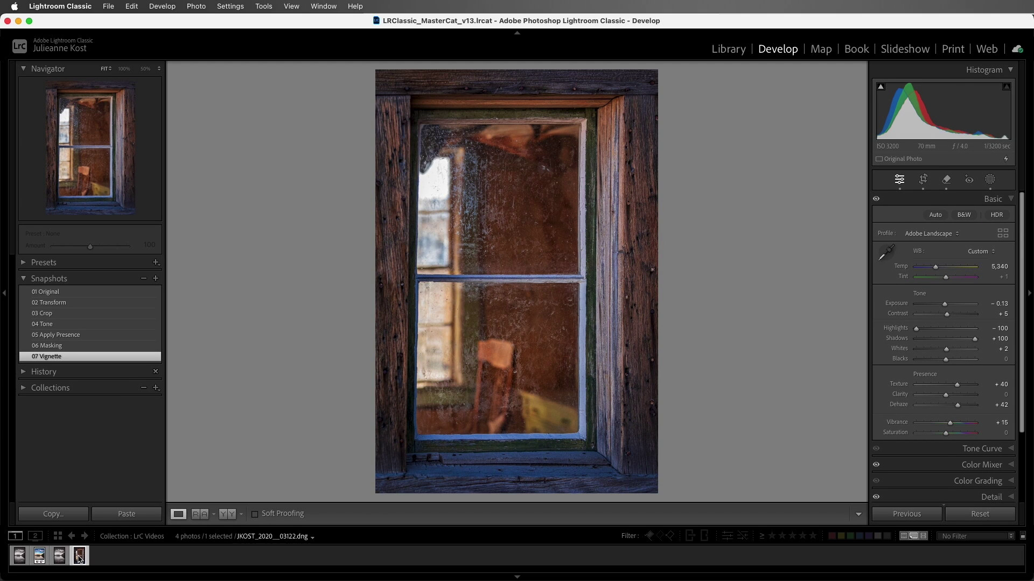
left_click(99, 294)
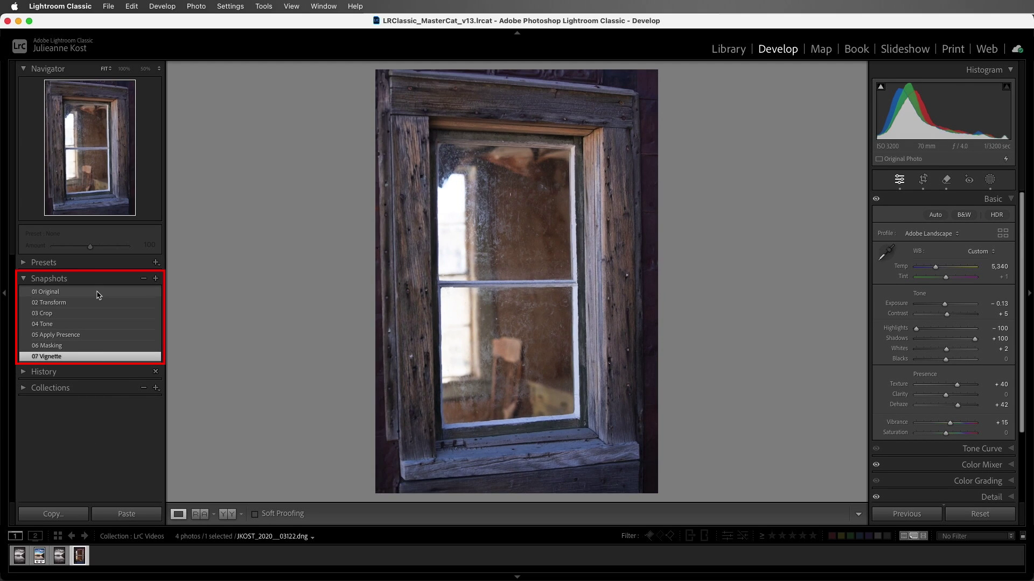
left_click(98, 303)
left_click(99, 313)
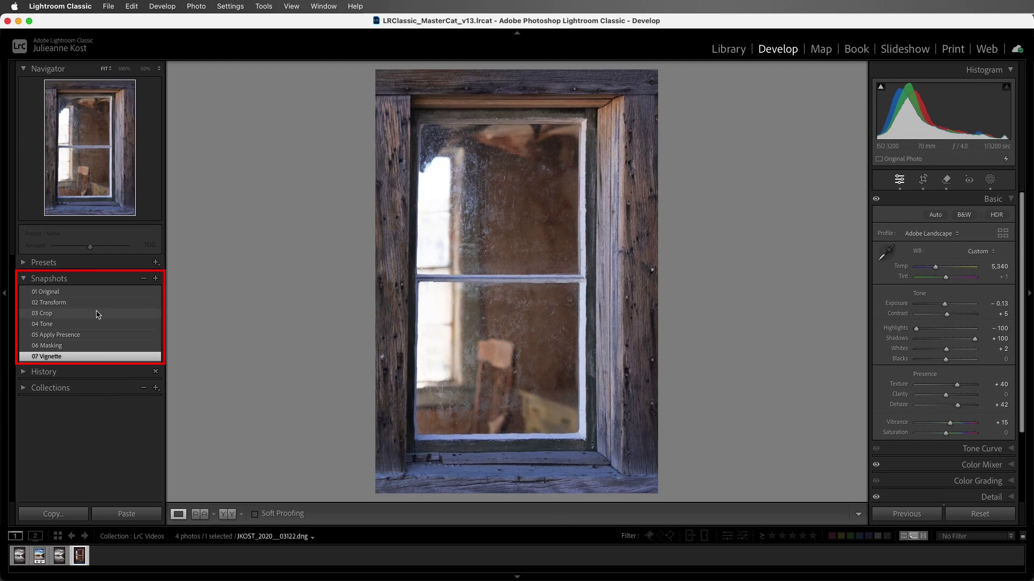
left_click(98, 325)
left_click(98, 335)
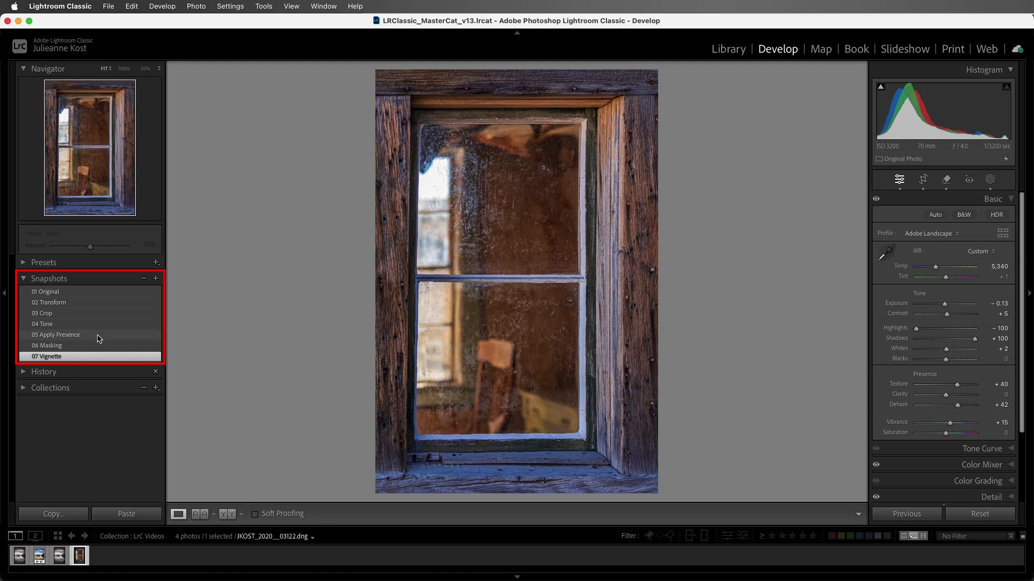
left_click(99, 346)
left_click(98, 357)
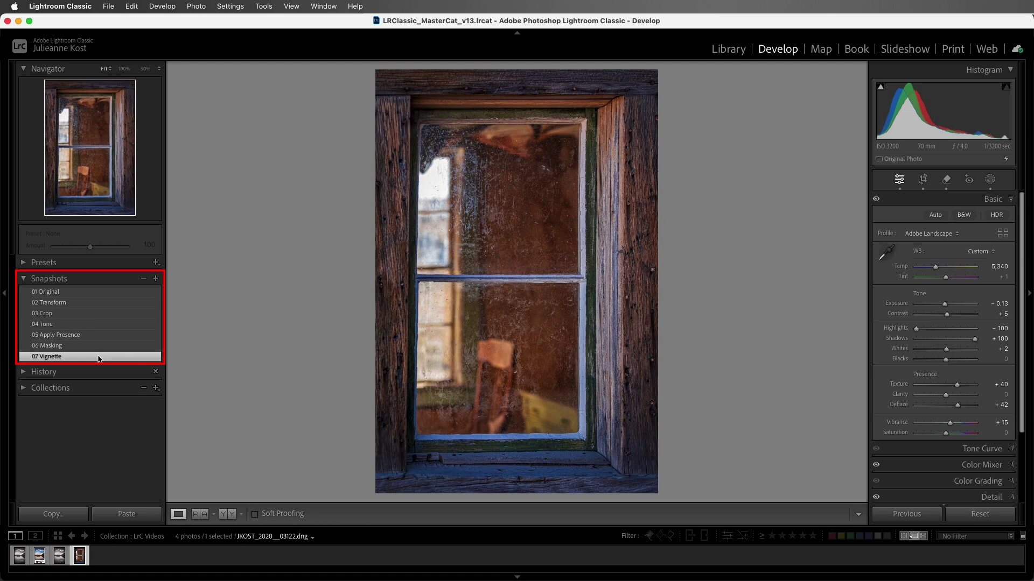